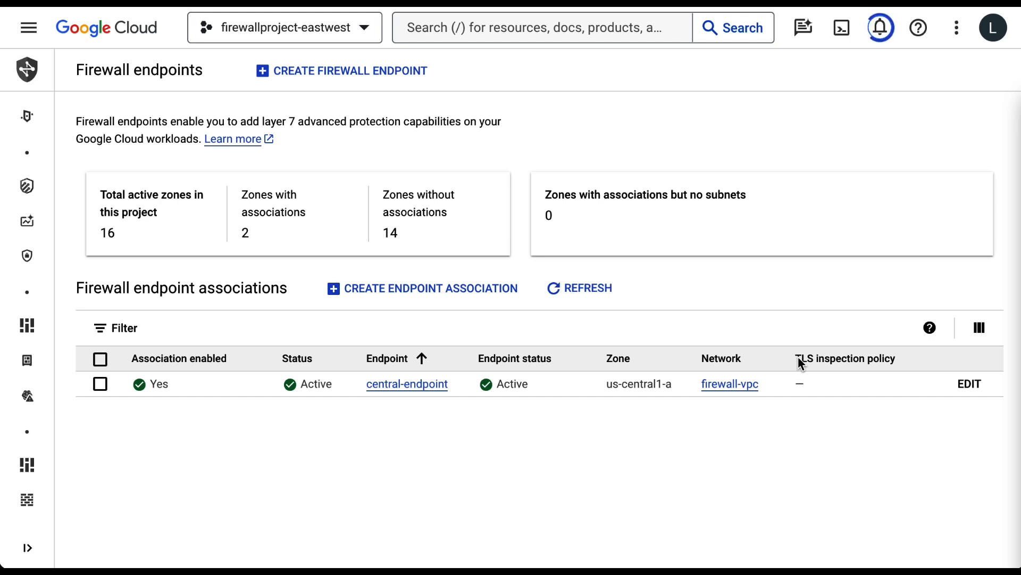
# Start a new firewall endpoint in region us-central1 (Iowa), zone us-central1-a
pyautogui.click(338, 77)
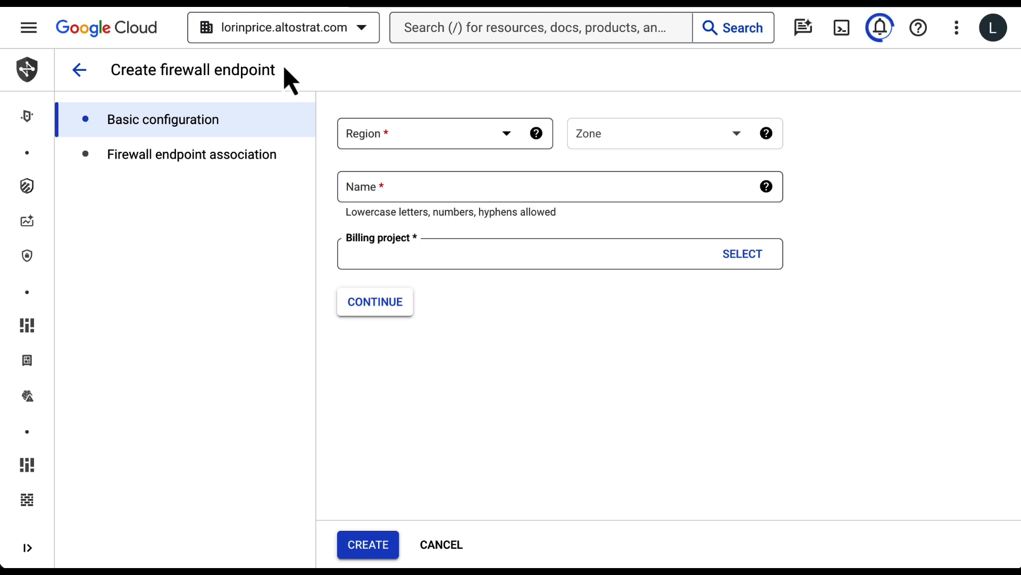
pyautogui.click(416, 141)
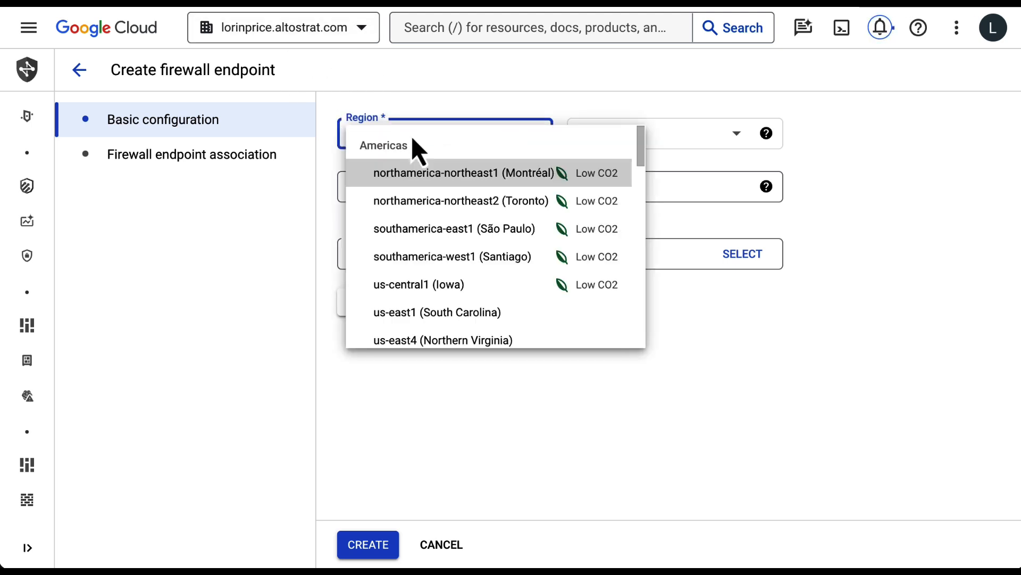
pyautogui.click(449, 286)
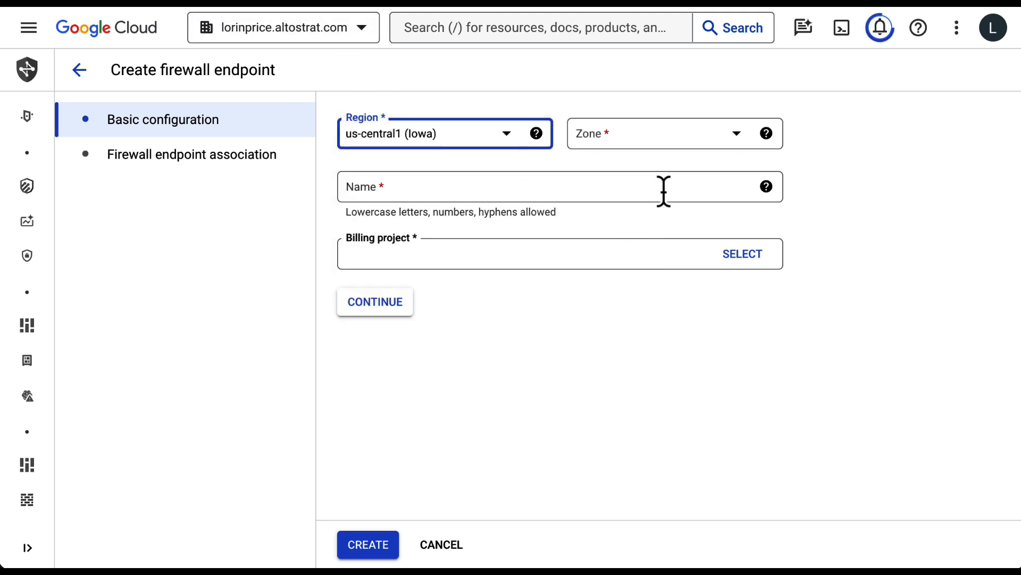
pyautogui.click(634, 143)
pyautogui.click(645, 154)
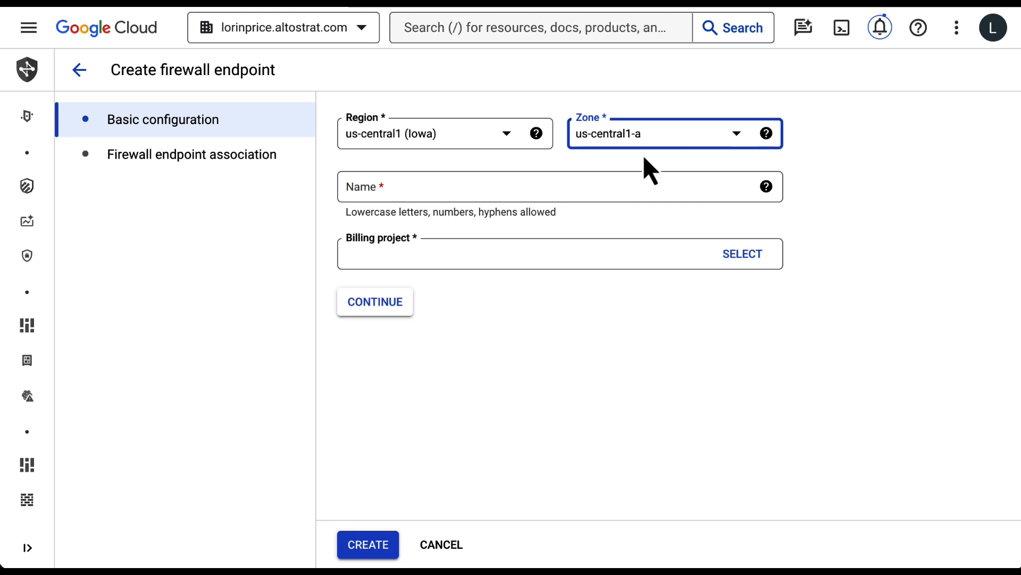
# Name the endpoint test-ep, choose firewallproject-eastwest as its billing project, and continue to the endpoint association settings
pyautogui.click(620, 187)
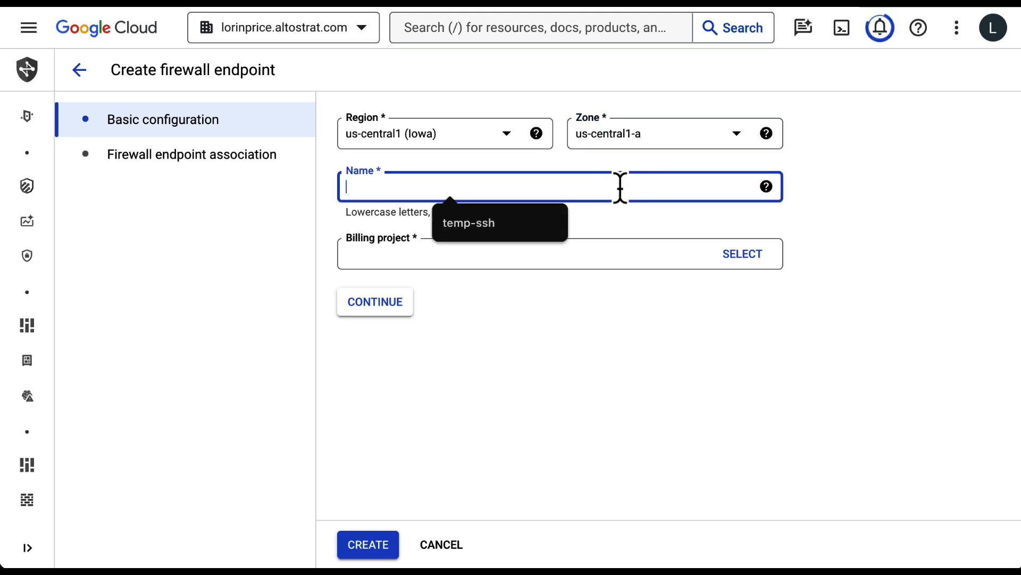
pyautogui.write('test-ep')
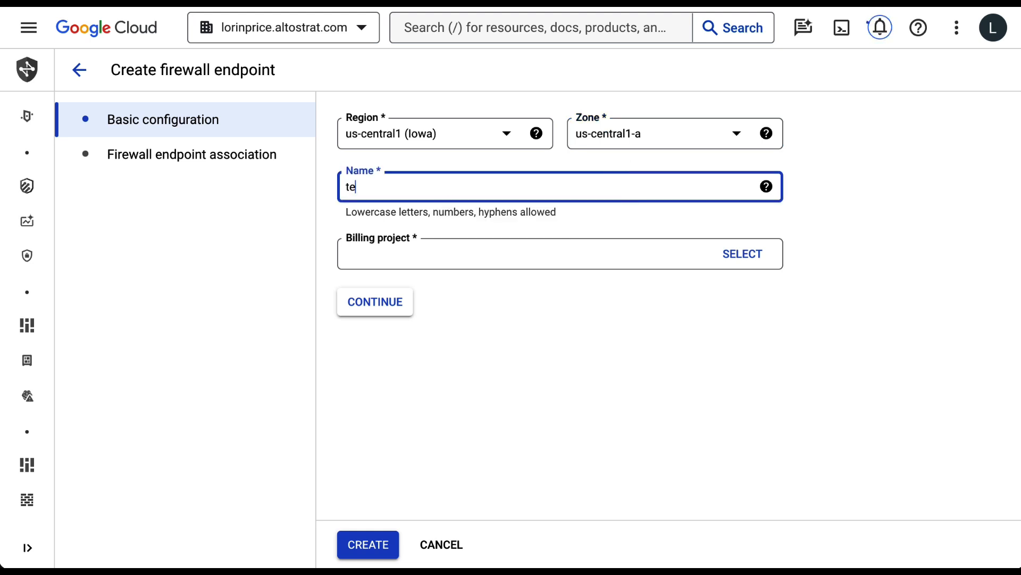
pyautogui.click(737, 266)
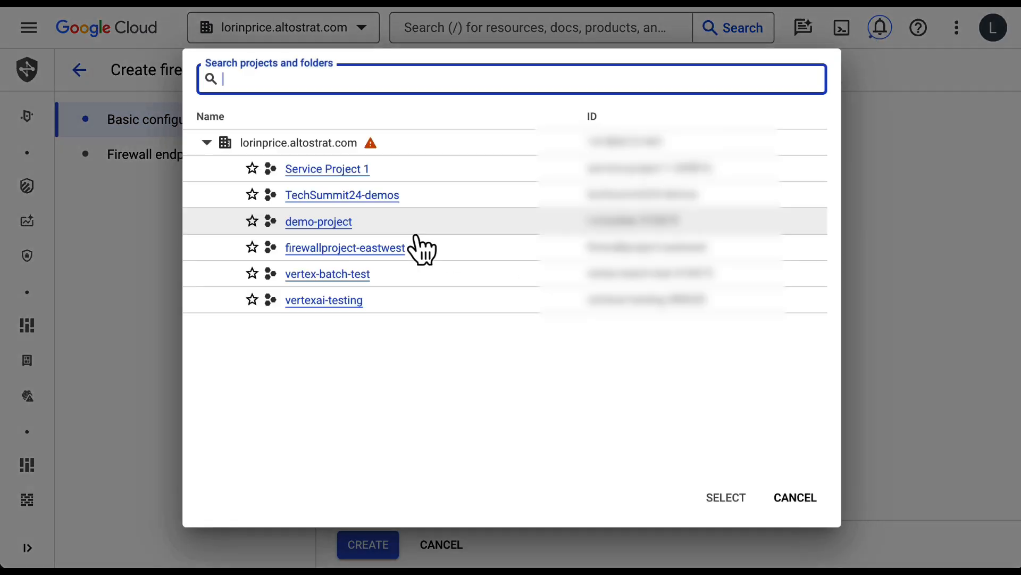
pyautogui.click(374, 247)
pyautogui.click(407, 301)
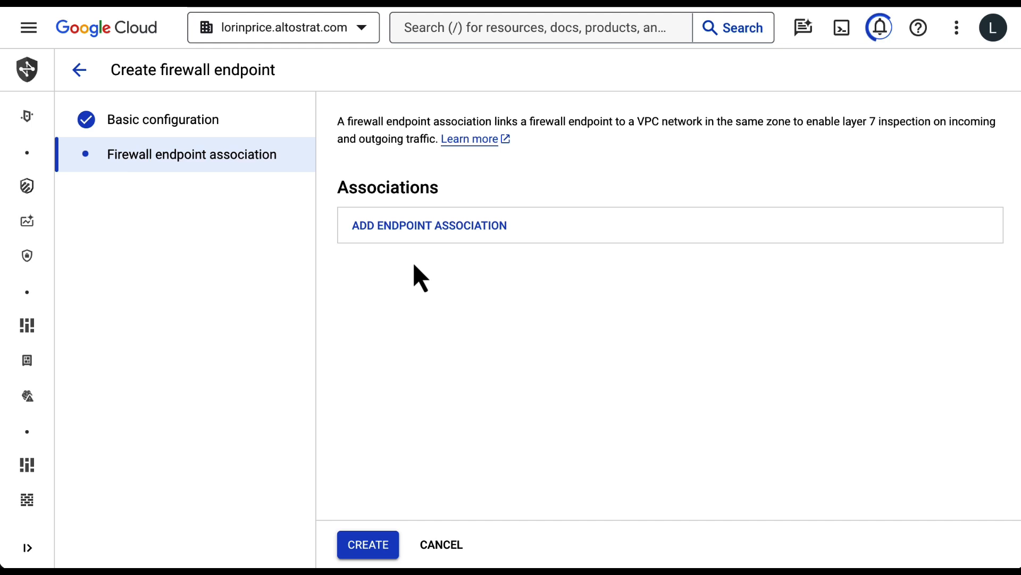
# Add an endpoint association and set its project to firewallproject-eastwest
pyautogui.click(414, 229)
pyautogui.scroll(-2, 425, 240)
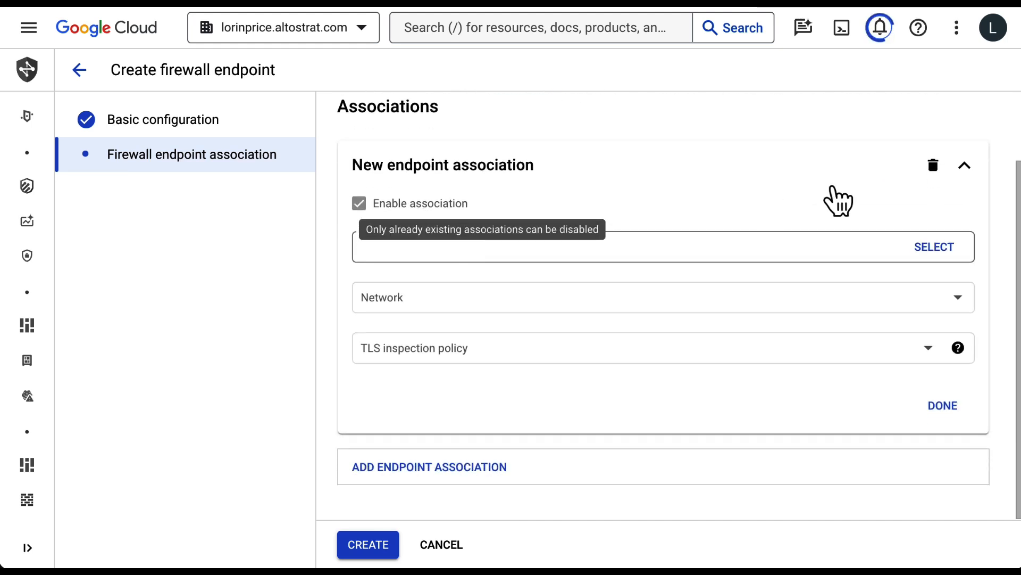
pyautogui.click(940, 249)
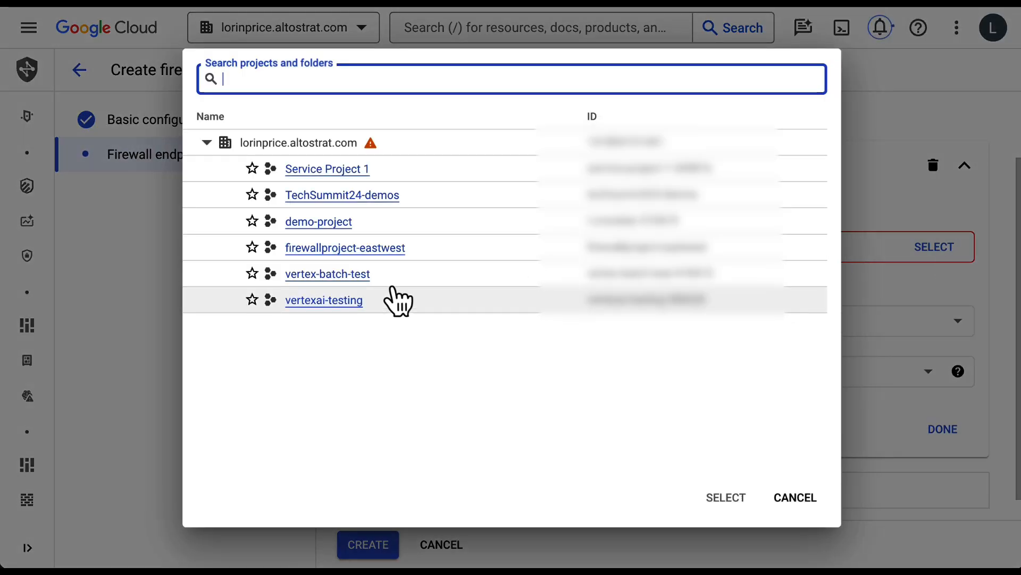
pyautogui.click(400, 248)
pyautogui.scroll(-1, 559, 366)
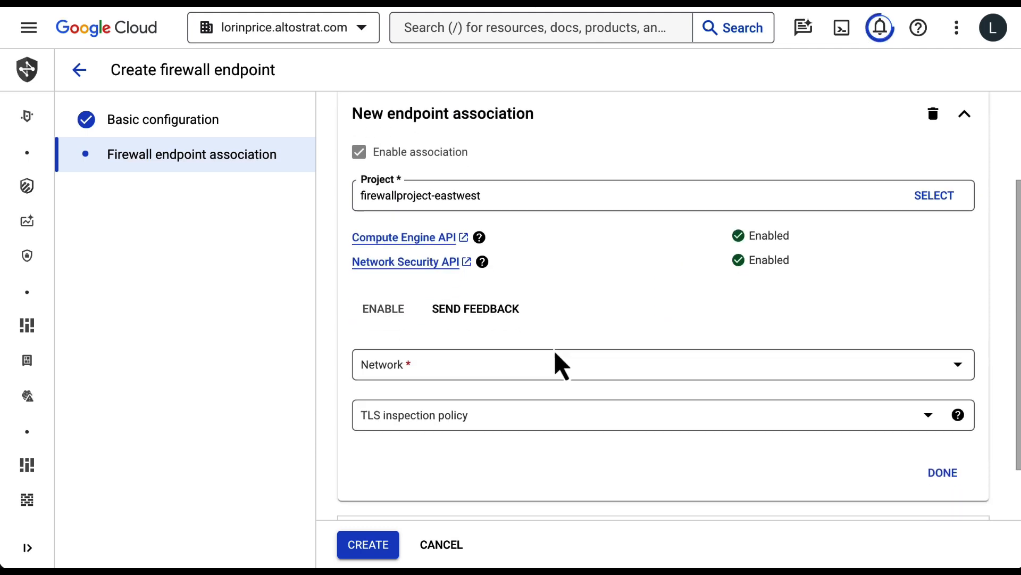
pyautogui.scroll(-1, 588, 293)
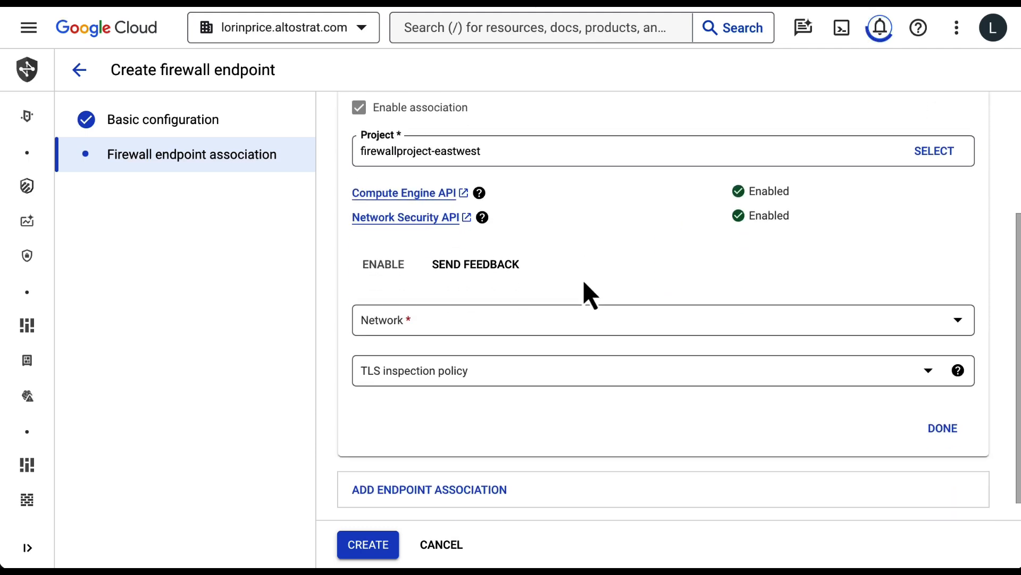
# Set the association's network to firewall-vpc without a TLS inspection policy, complete the association, and submit the firewall endpoint
pyautogui.click(545, 319)
pyautogui.click(532, 380)
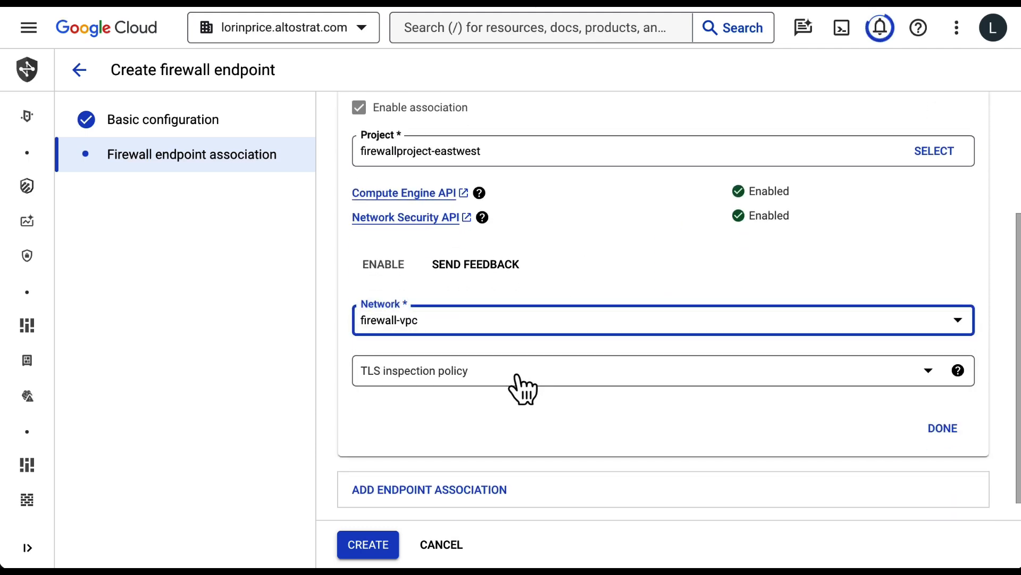
pyautogui.scroll(-1, 649, 450)
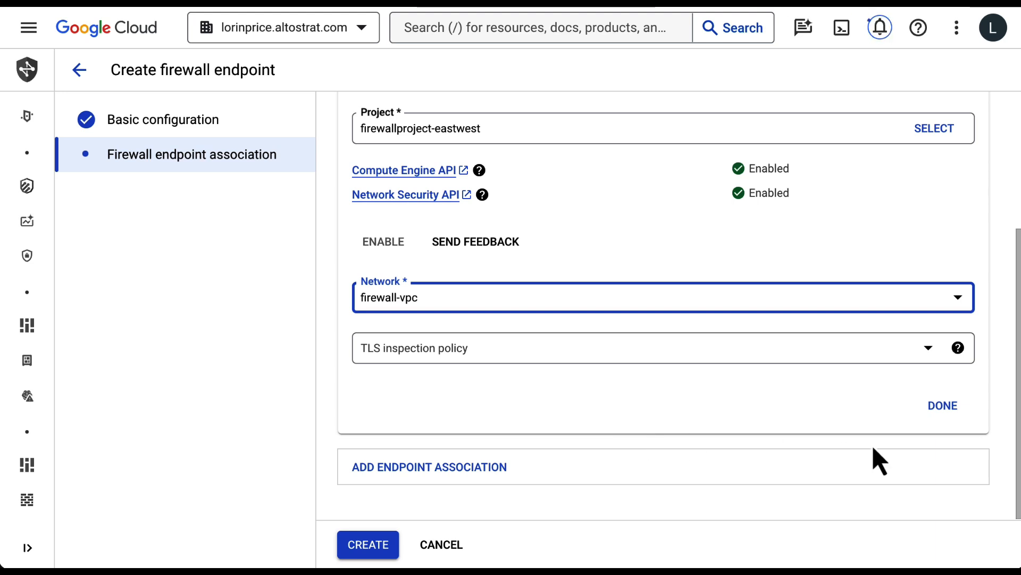
pyautogui.click(949, 409)
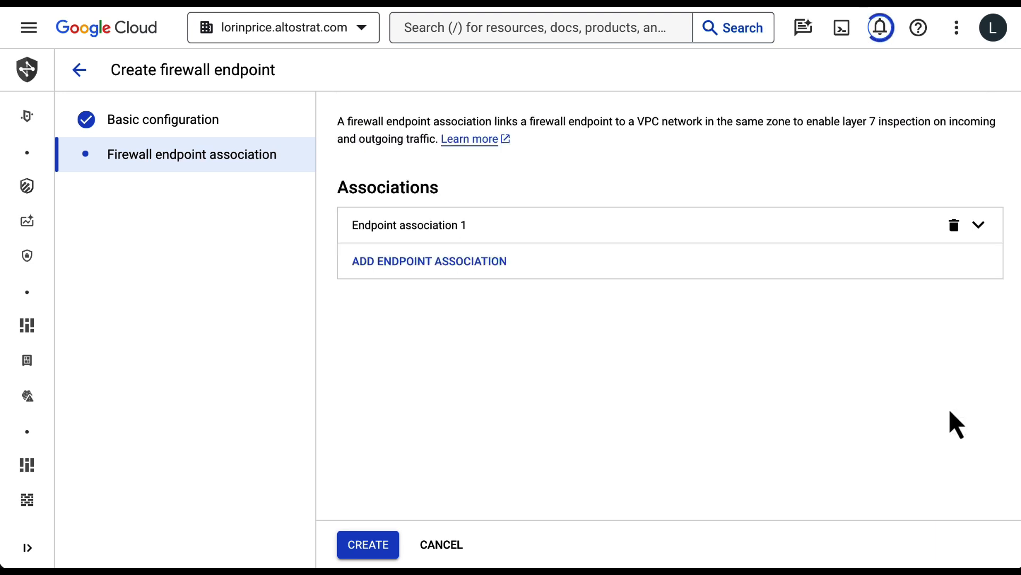
pyautogui.click(387, 551)
# Go to the Network Security security profiles page and start creating a new profile
pyautogui.moveTo(28, 290)
pyautogui.scroll(-3, 110, 424)
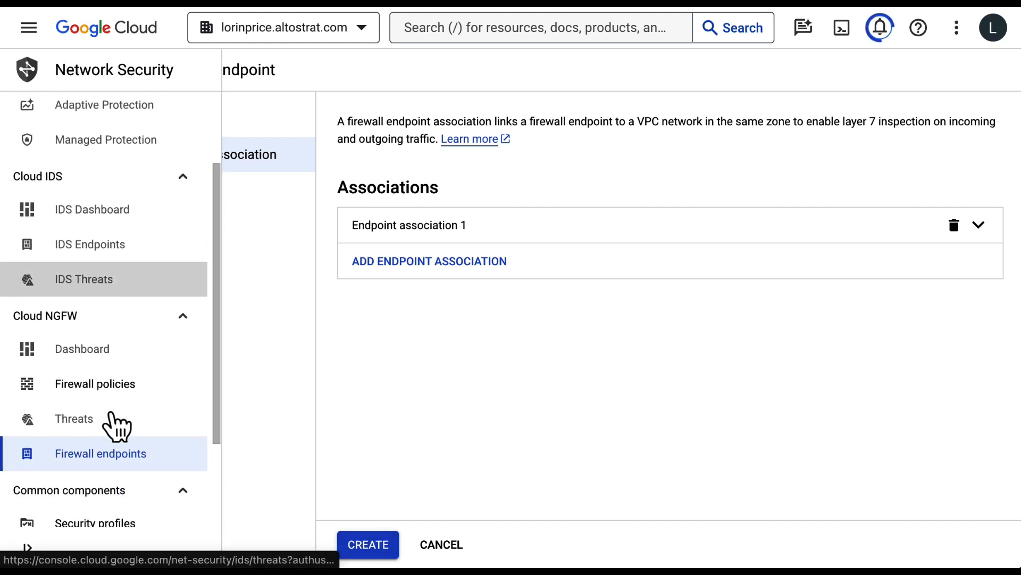
pyautogui.click(127, 510)
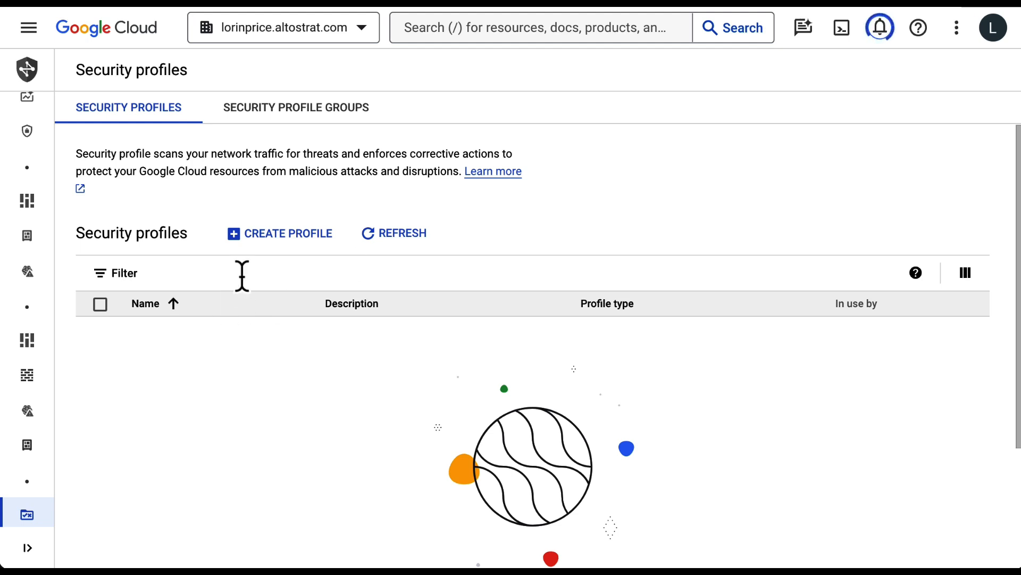
pyautogui.click(271, 236)
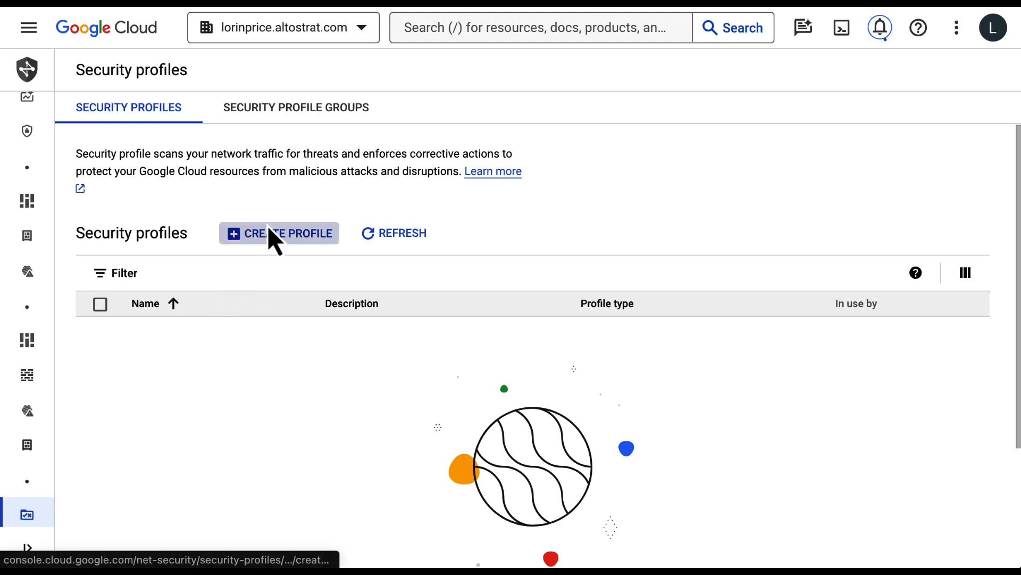
# Name the threat prevention profile fw-security-profile and create it without severity or signature overrides
pyautogui.click(427, 136)
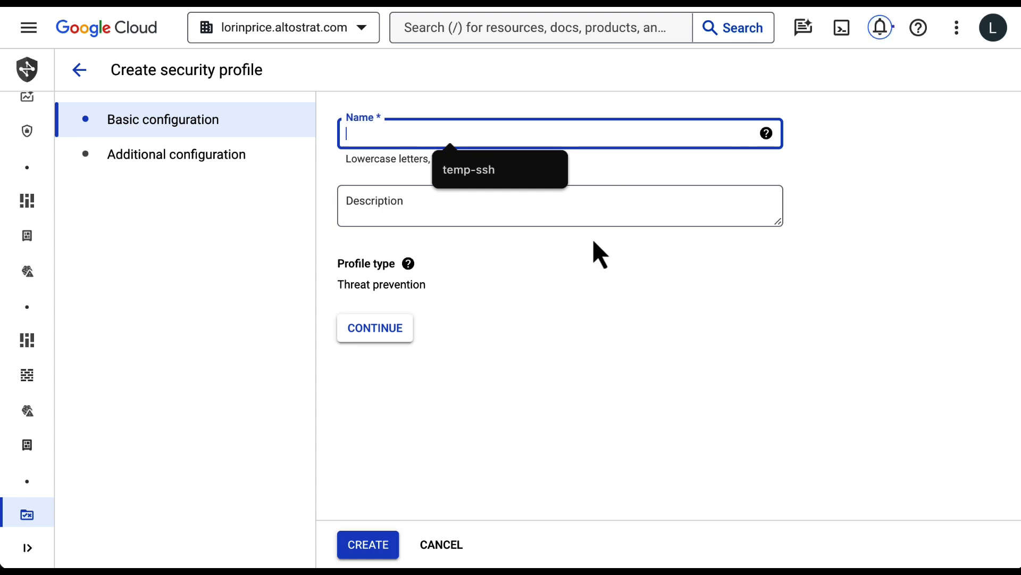
pyautogui.write('fw-security-prfile\\')
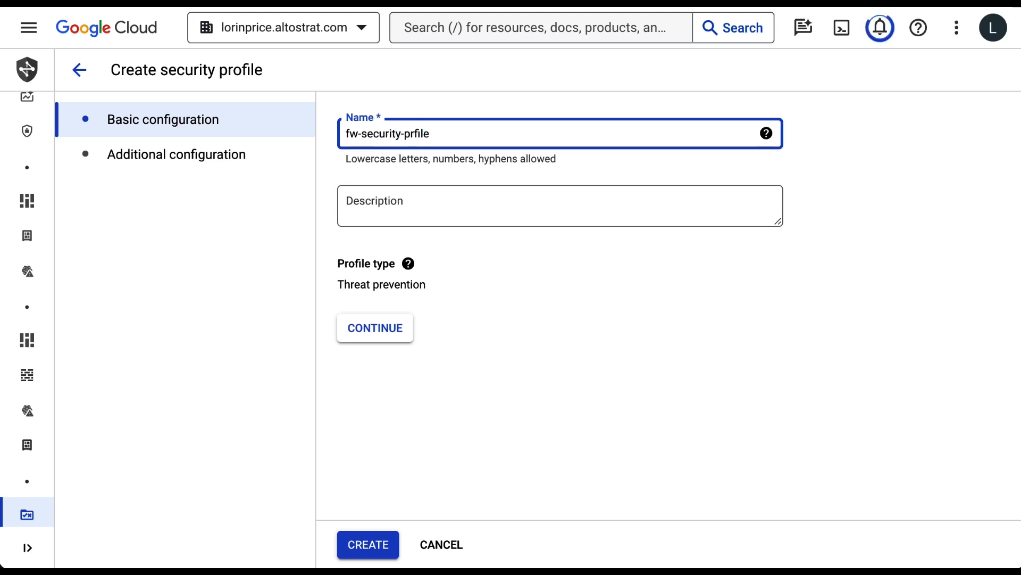
pyautogui.press('BackSpace')
pyautogui.press('BackSpace')
pyautogui.press('BackSpace')
pyautogui.write('le')
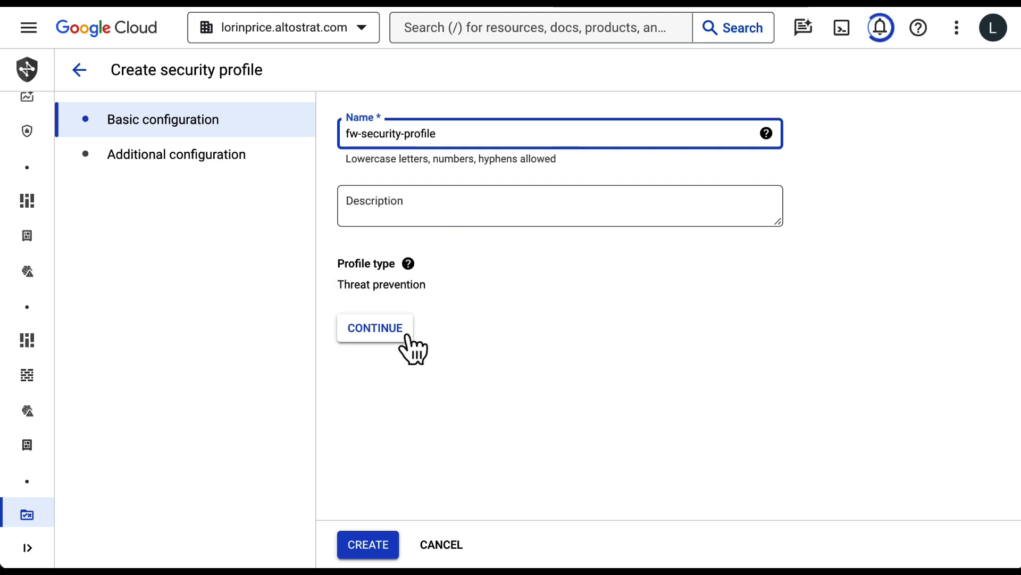
pyautogui.click(380, 336)
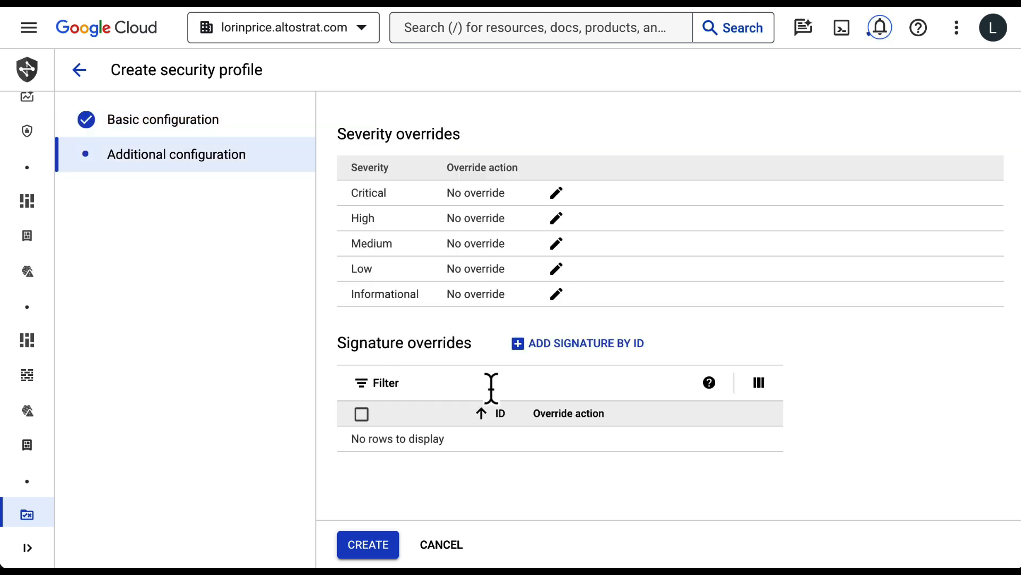
pyautogui.click(379, 543)
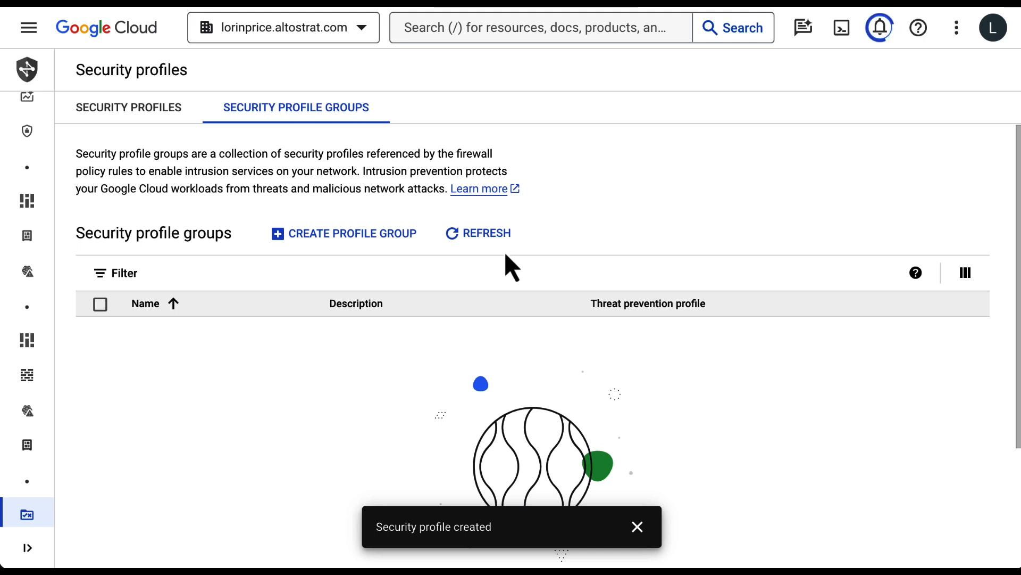
# Create a security profile group named fw-spg that uses fw-security-profile as its threat prevention profile
pyautogui.click(385, 235)
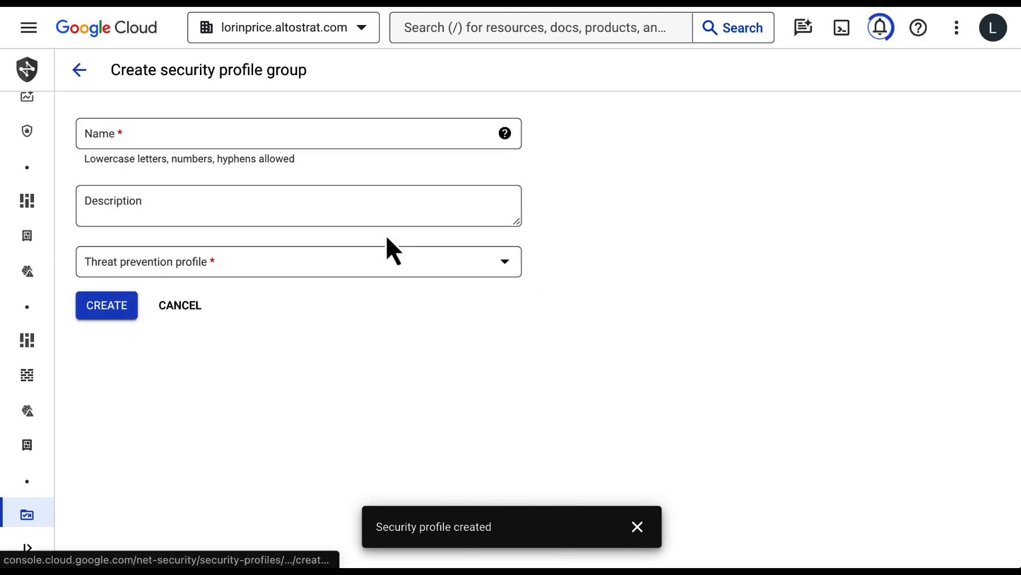
pyautogui.click(315, 137)
pyautogui.write('fw-spg')
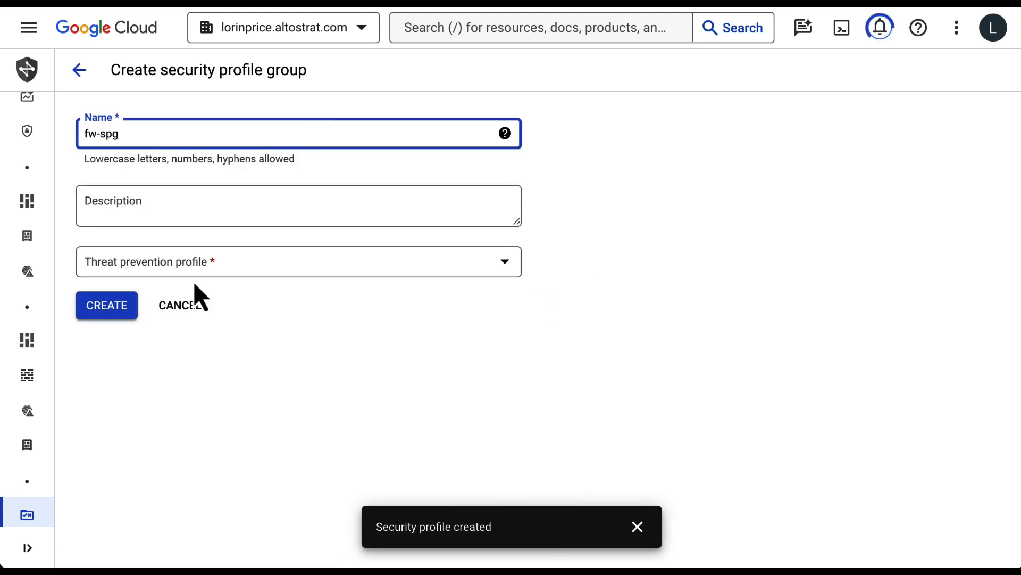
pyautogui.click(204, 266)
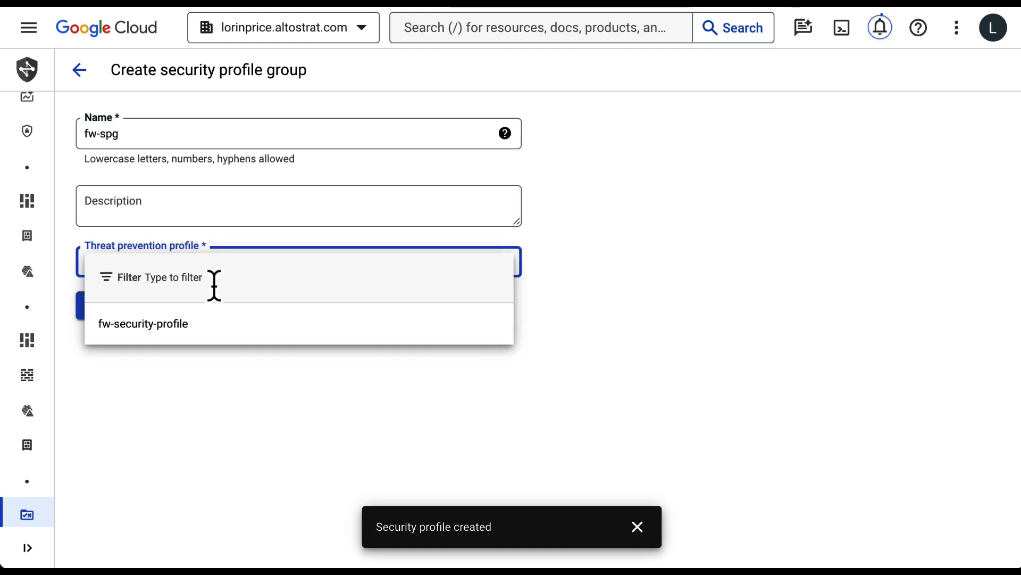
pyautogui.click(235, 323)
pyautogui.click(90, 311)
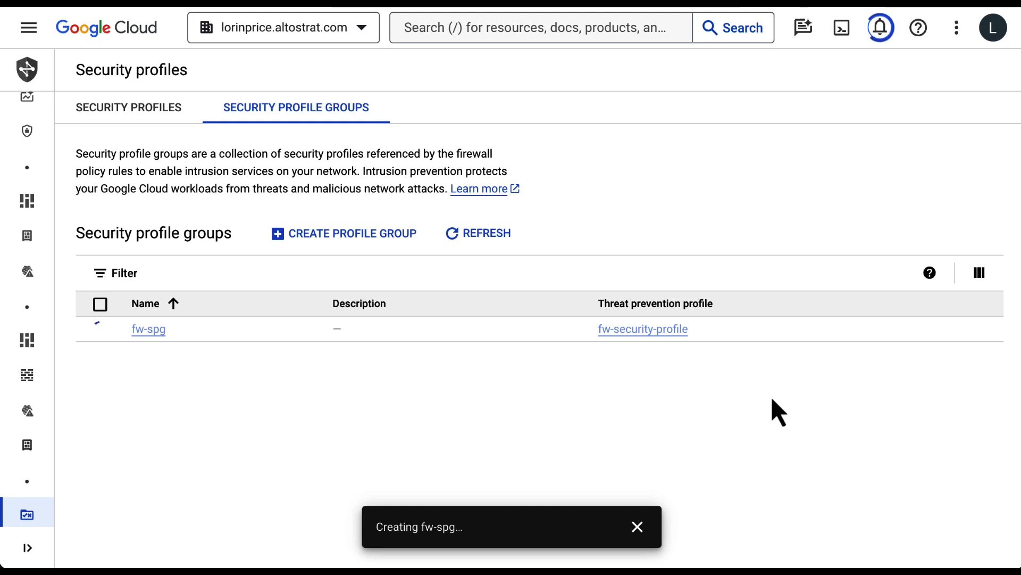
# Open the Compute Engine VM instances page for the firewallproject-eastwest project
pyautogui.click(29, 28)
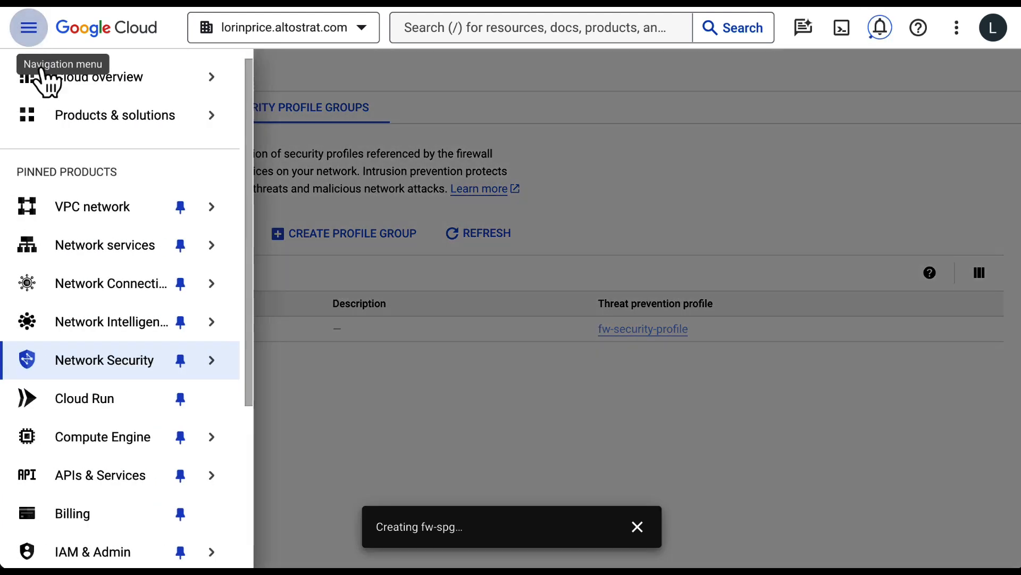
pyautogui.moveTo(111, 285)
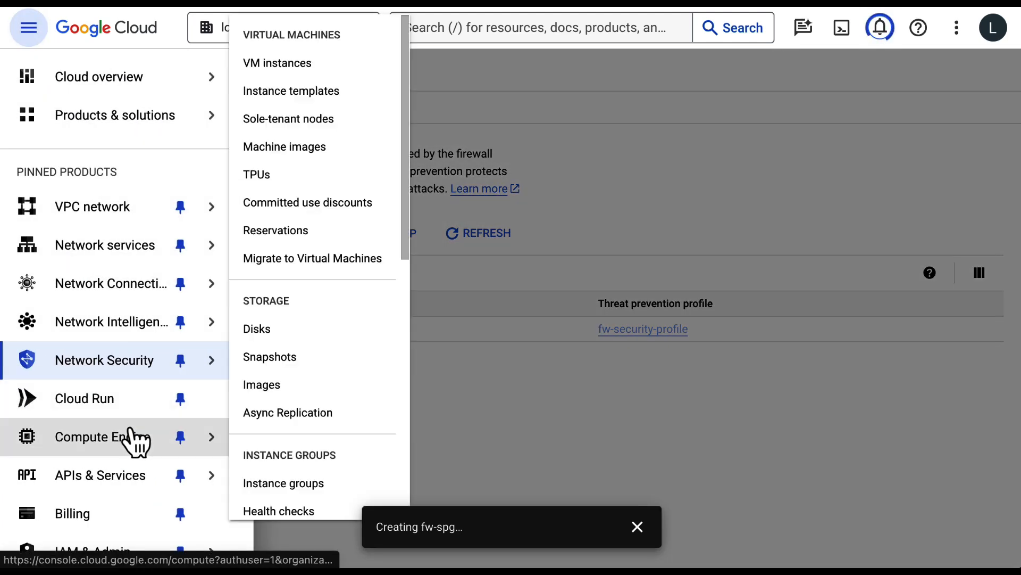
pyautogui.click(133, 438)
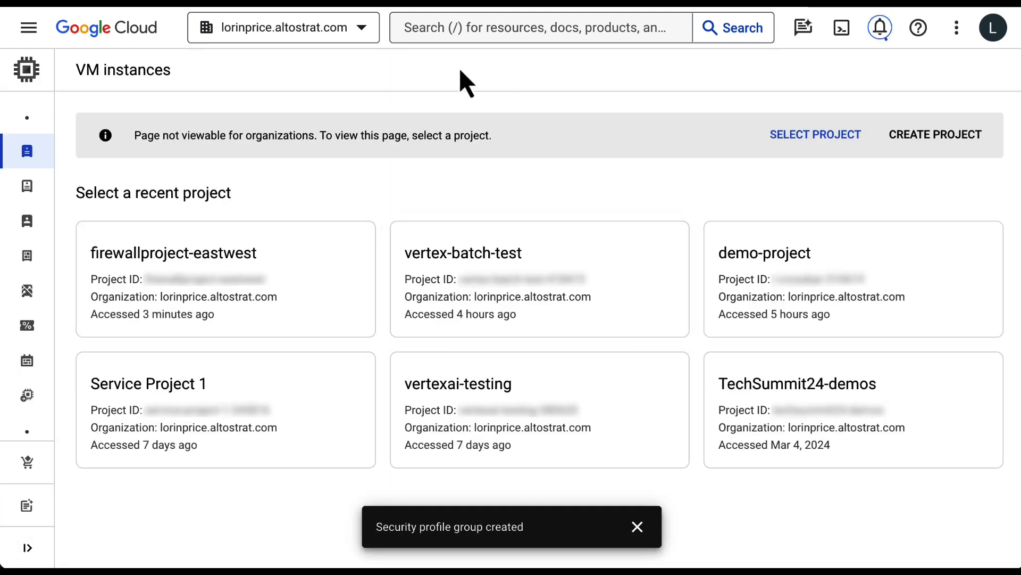
pyautogui.click(365, 32)
pyautogui.click(334, 257)
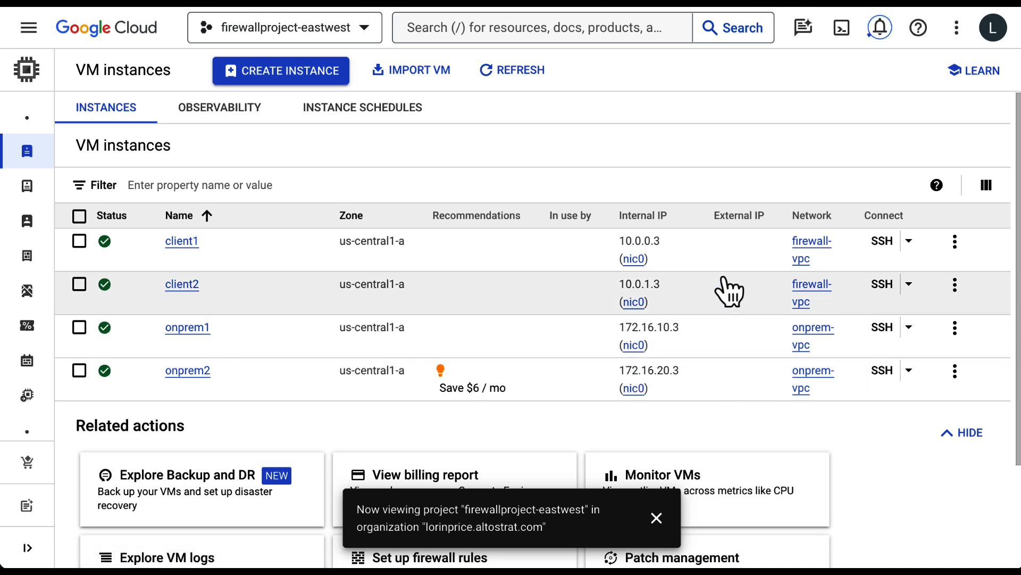
# Open an in-browser SSH session to the client2 VM, authorize the connection, and focus the terminal
pyautogui.click(881, 284)
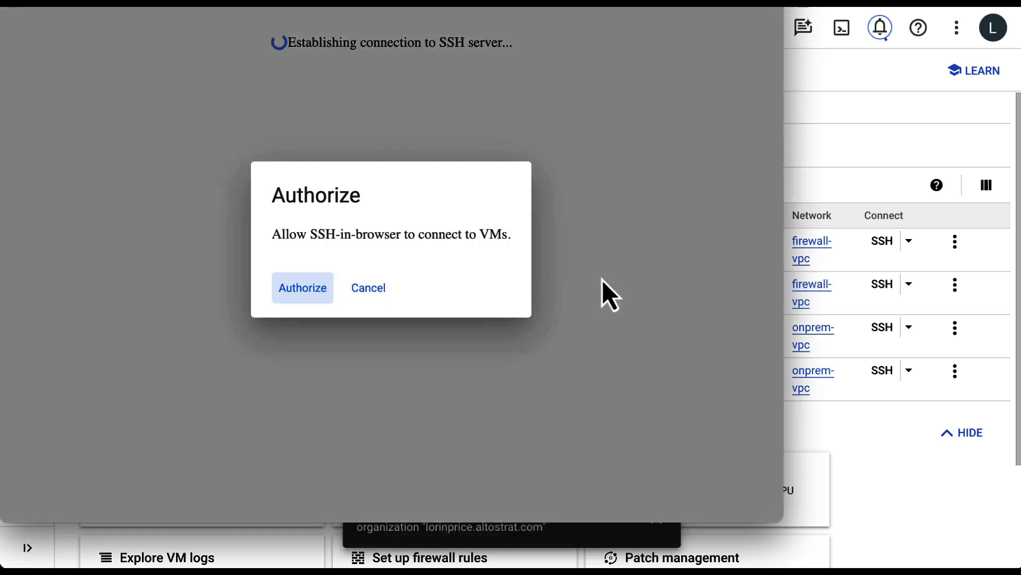
pyautogui.click(329, 292)
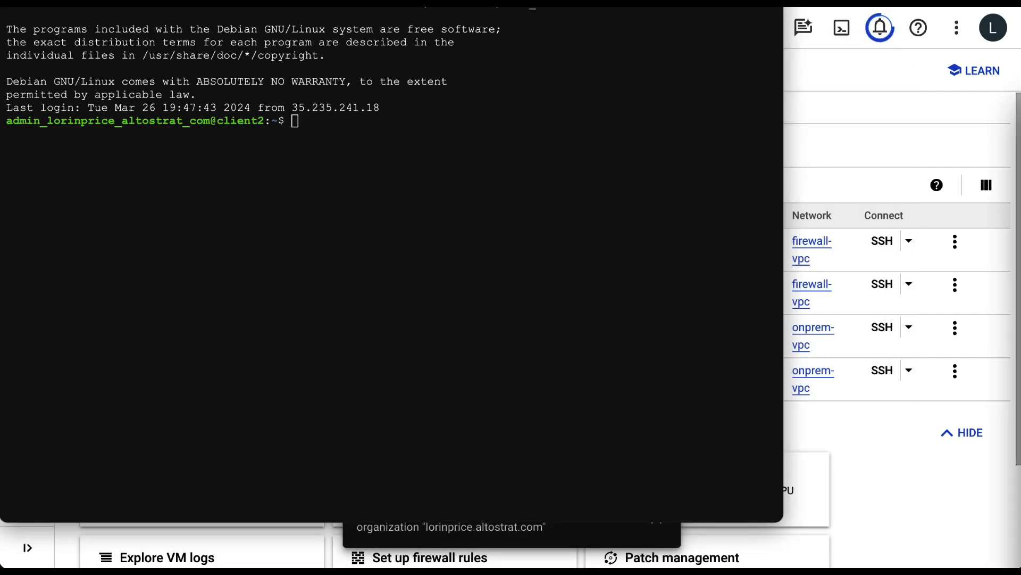
pyautogui.click(477, 204)
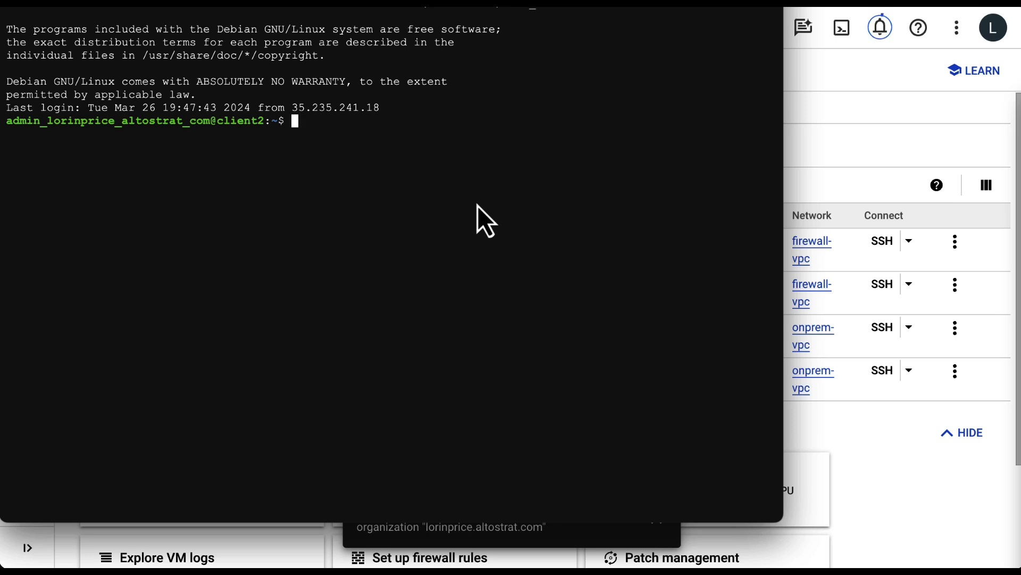
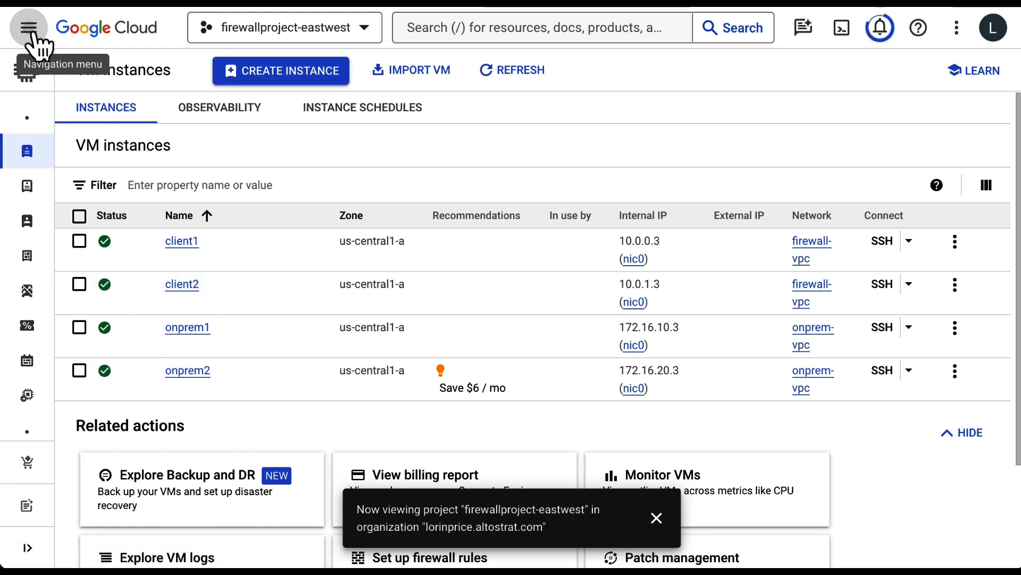
# Open the network firewall policy firewall-vpc-policy from the Cloud NGFW firewall policies
pyautogui.click(33, 34)
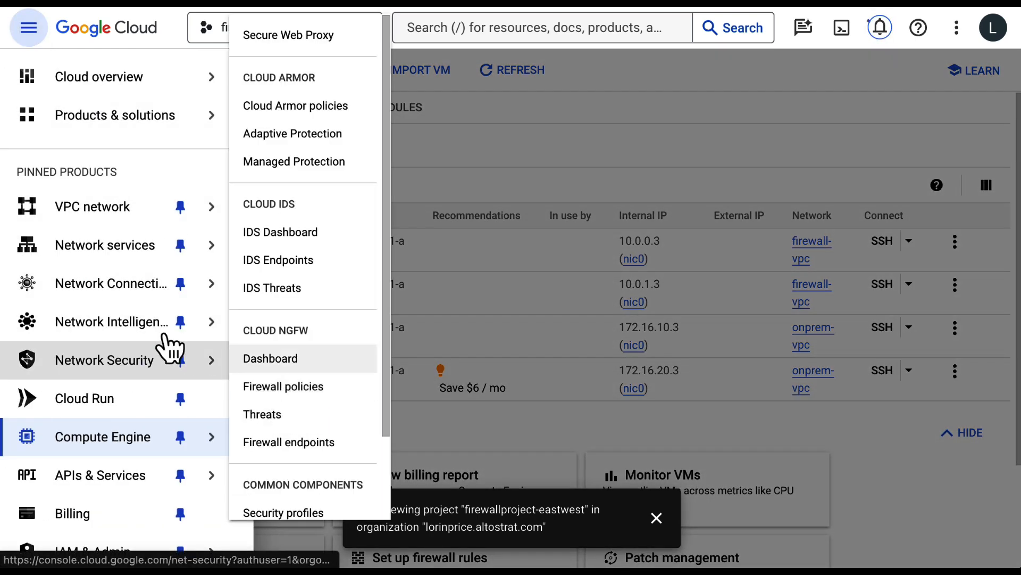
pyautogui.click(270, 387)
pyautogui.scroll(-5, 271, 399)
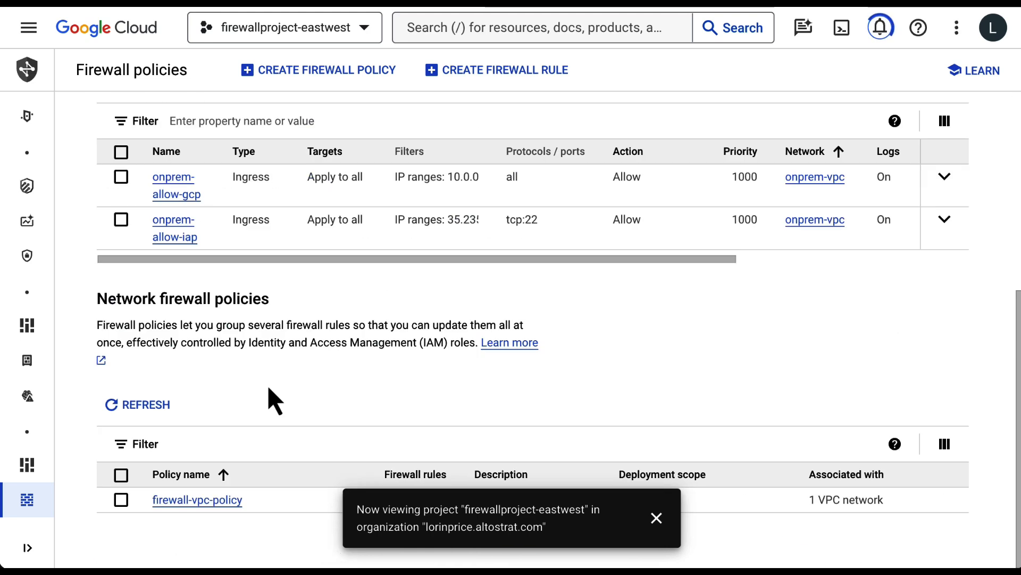
pyautogui.click(229, 500)
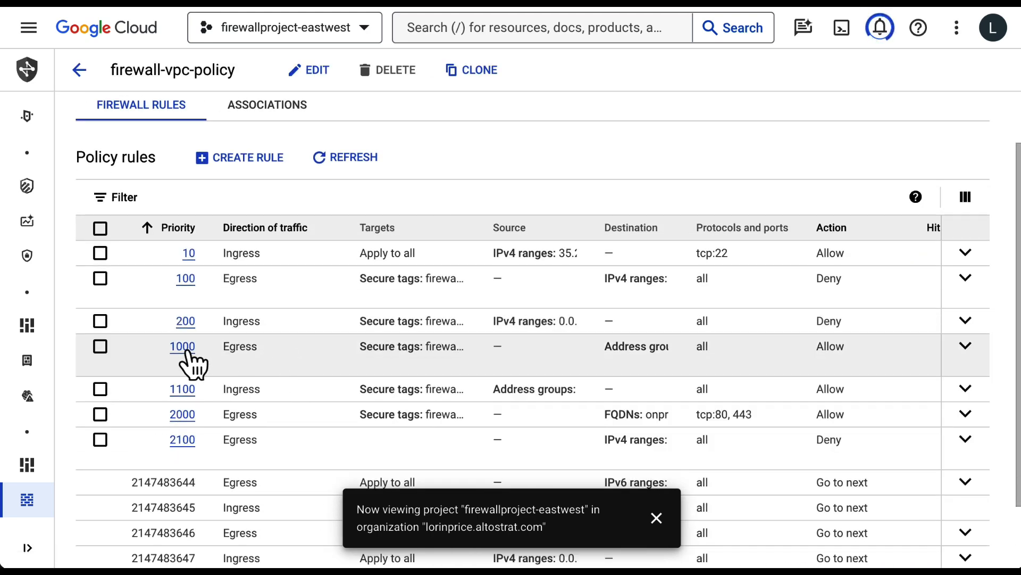
# Change the priority 1000 egress rule's action to Proceed to L7 inspection with security profile group fw-spg, and save the rule
pyautogui.click(188, 365)
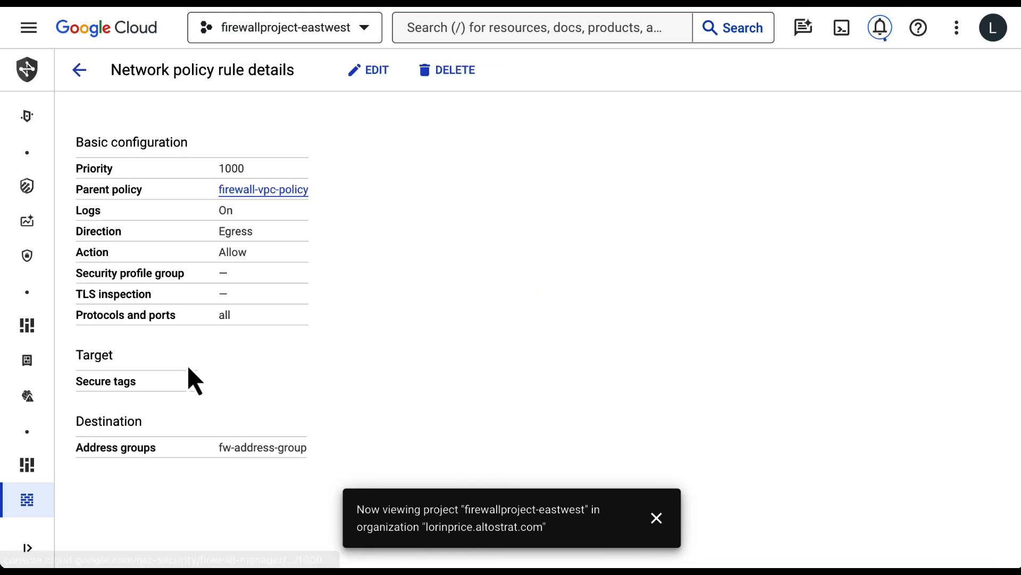
pyautogui.click(379, 70)
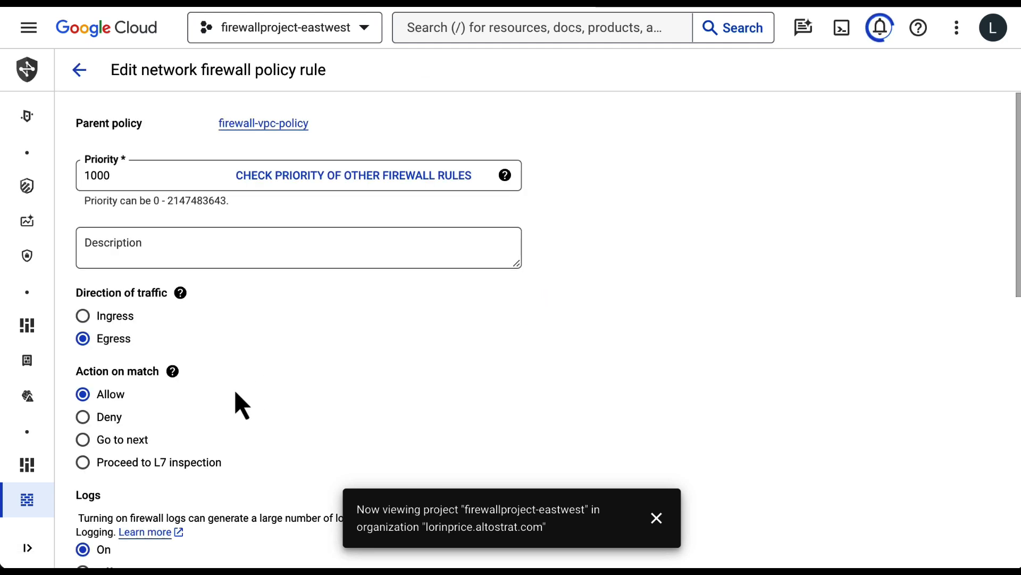
pyautogui.scroll(-3, 234, 406)
pyautogui.click(148, 330)
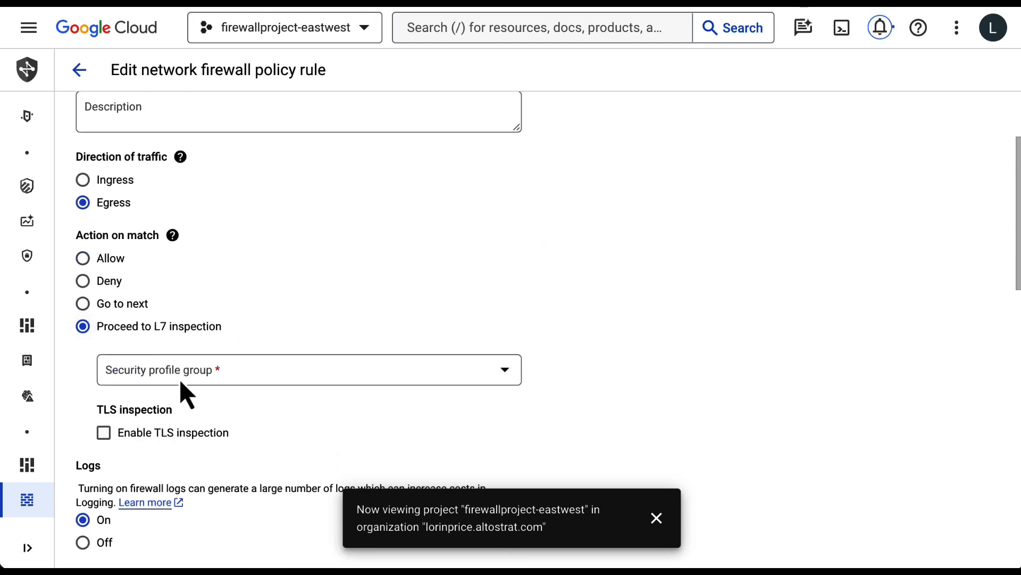
pyautogui.click(212, 370)
pyautogui.click(242, 435)
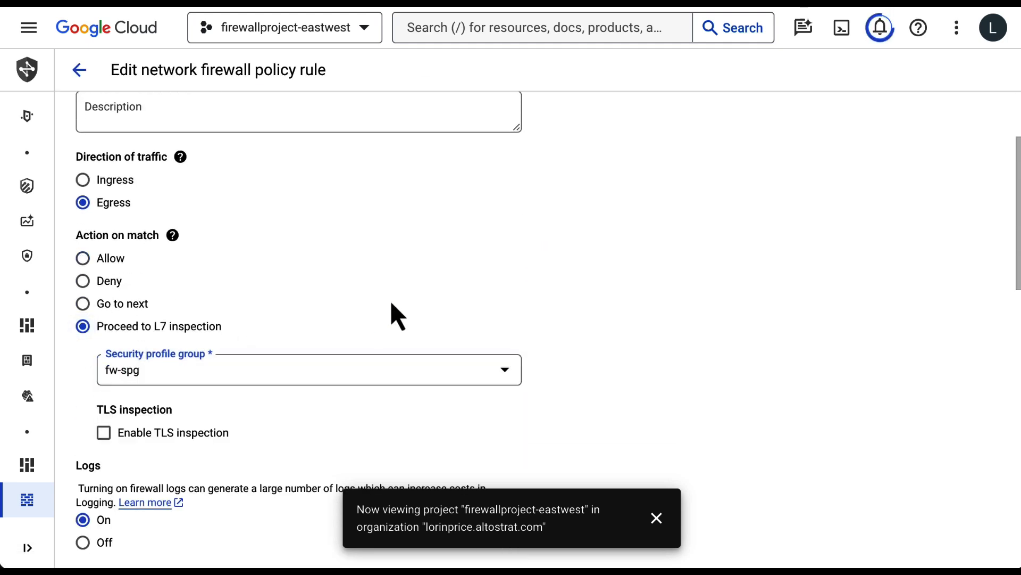
pyautogui.scroll(-15, 392, 313)
pyautogui.click(108, 526)
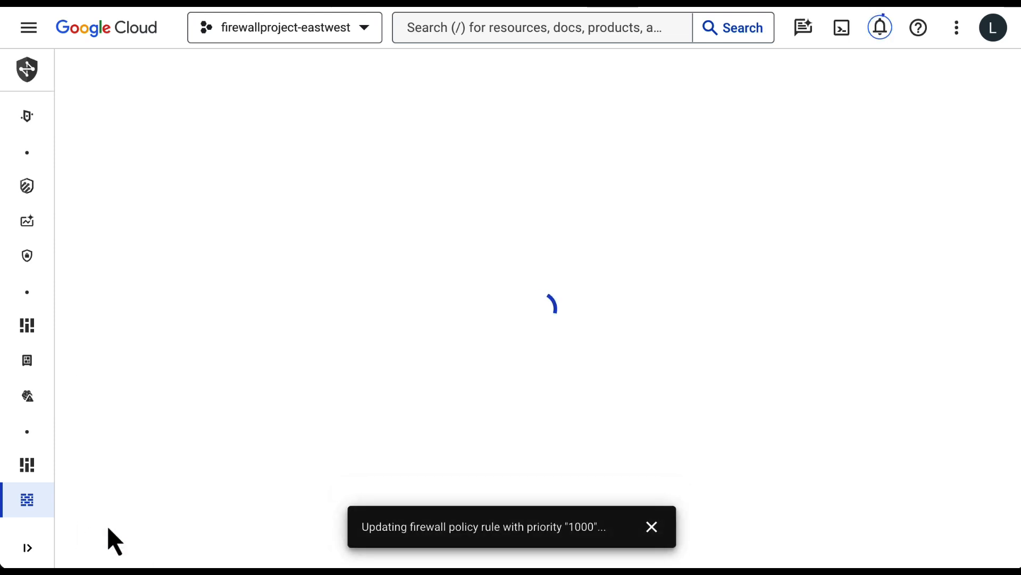
# Change the priority 1100 ingress rule's action to Proceed to L7 inspection with security profile group fw-spg, save it, and dismiss the update notification
pyautogui.click(183, 422)
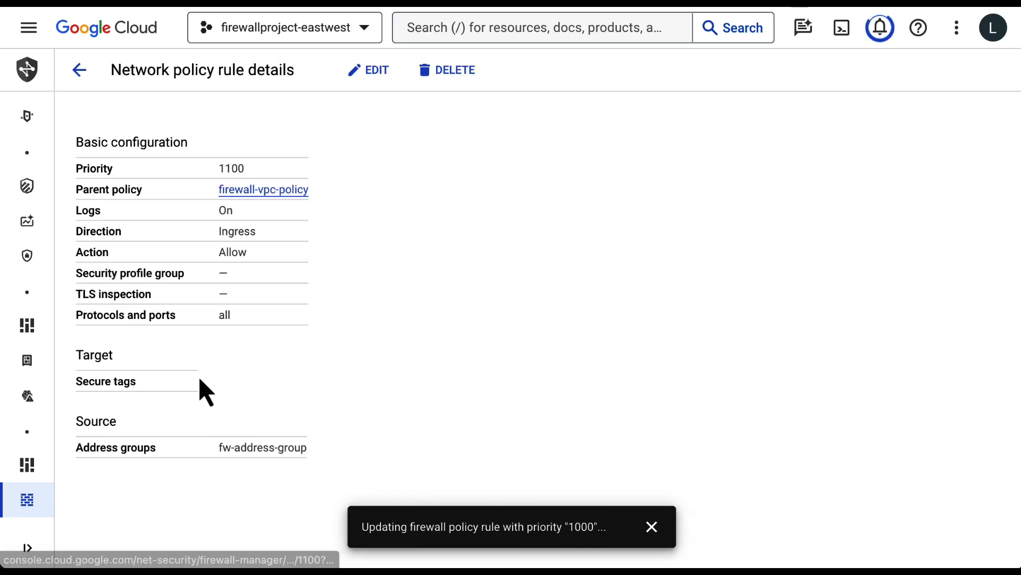
pyautogui.click(367, 77)
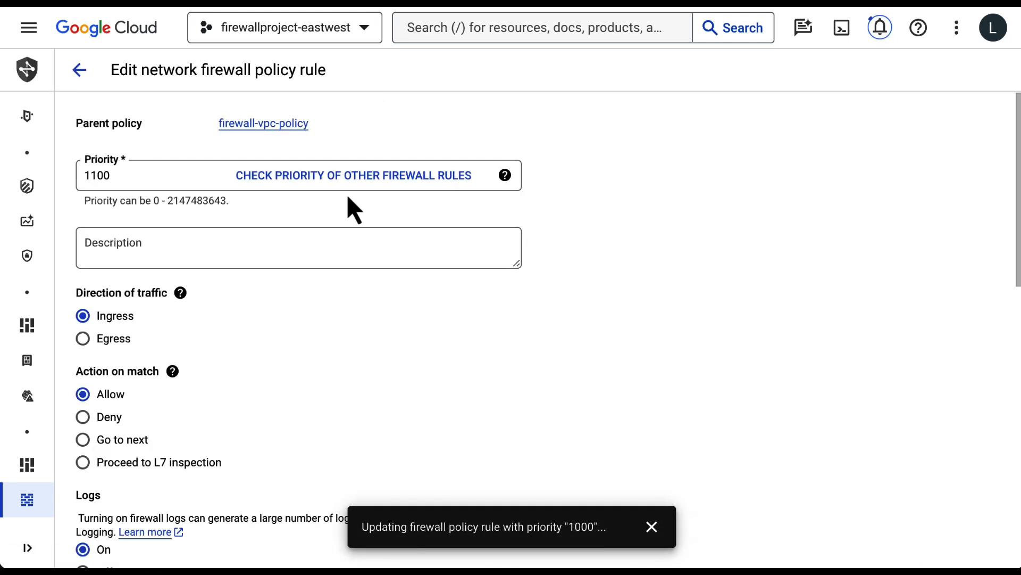
pyautogui.click(83, 461)
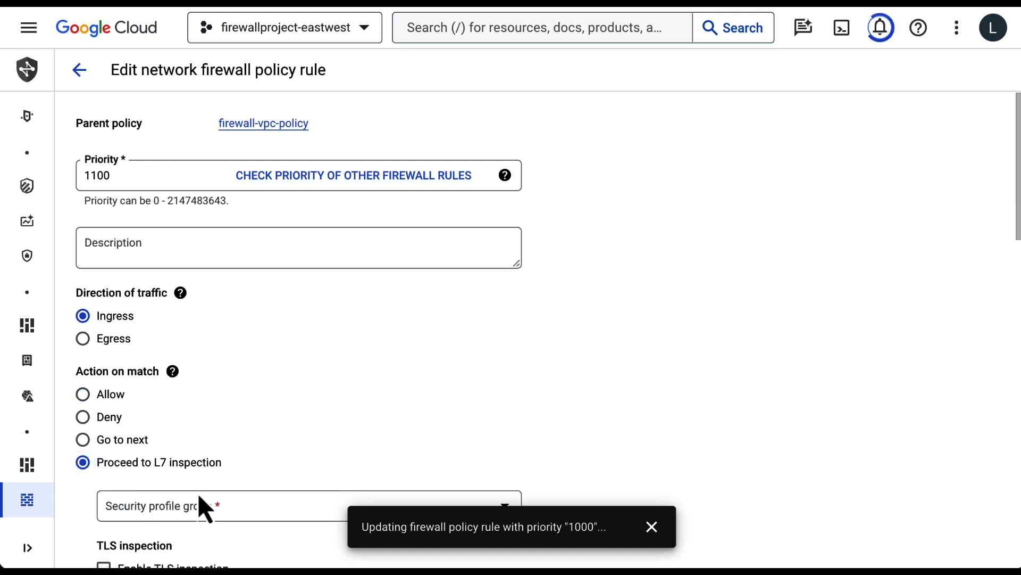
pyautogui.click(189, 503)
pyautogui.click(196, 495)
pyautogui.scroll(-10, 235, 426)
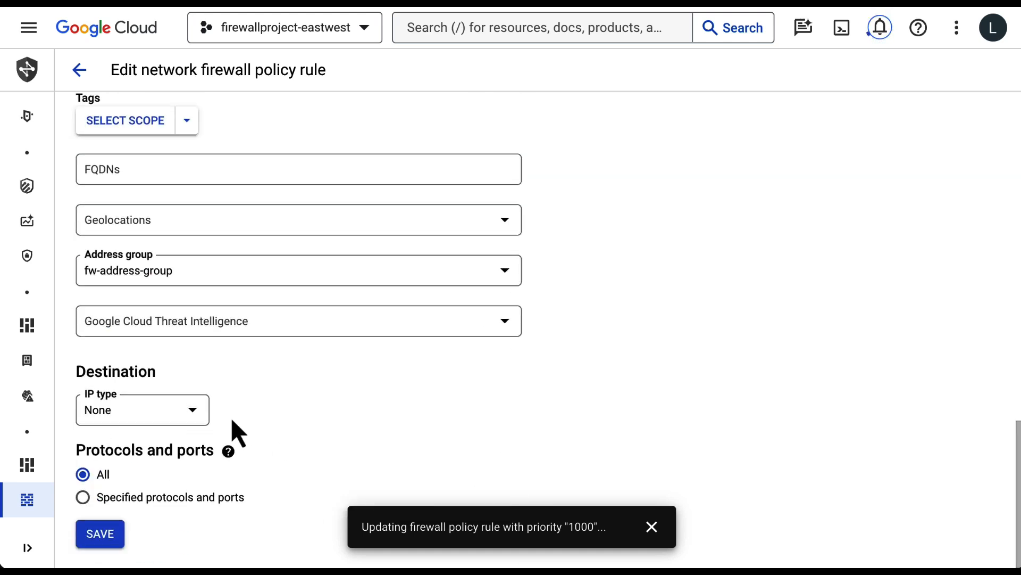
pyautogui.click(105, 533)
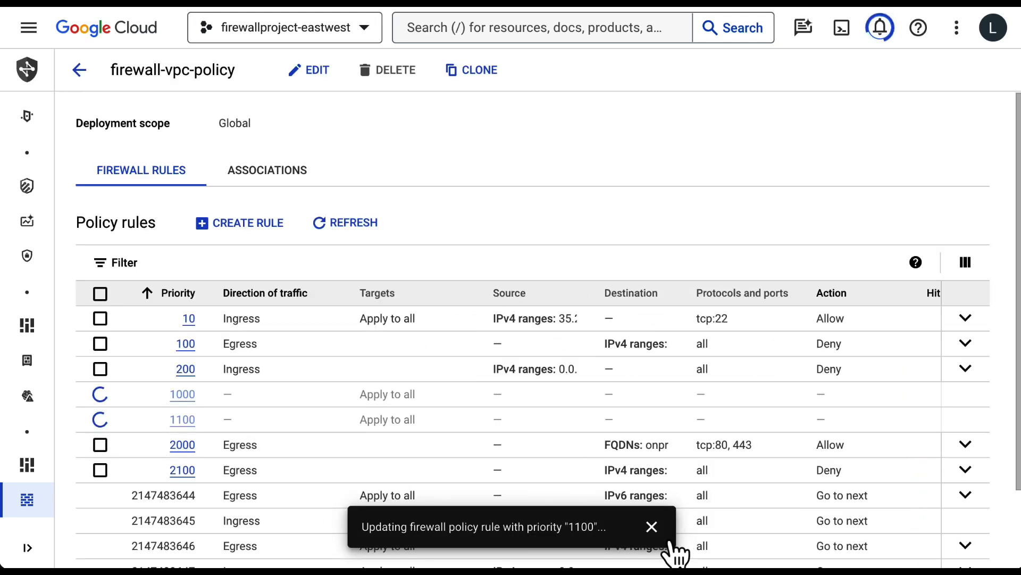
pyautogui.click(657, 527)
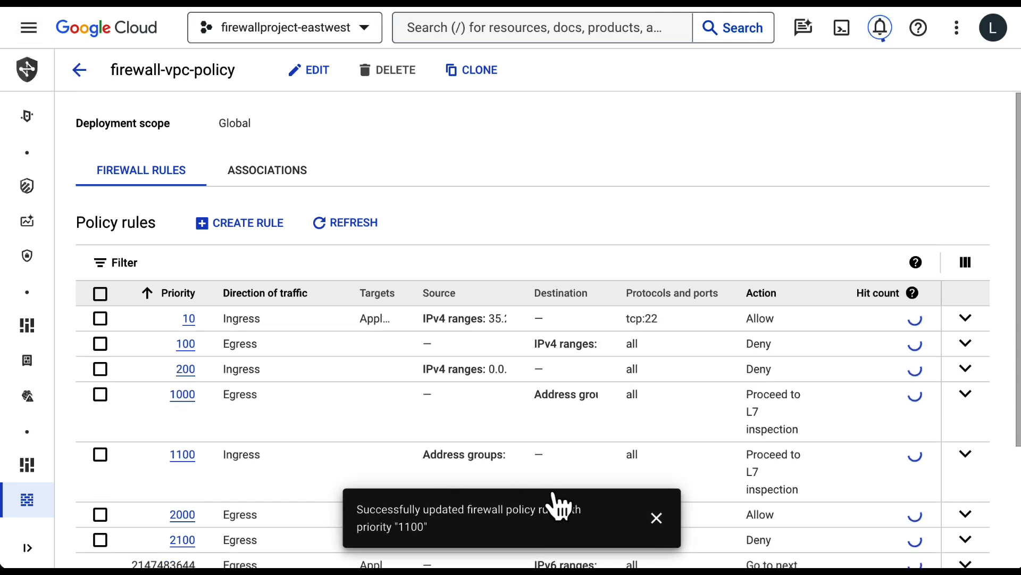
# Return to the Compute Engine VM instances and start an authorized in-browser SSH session to client2
pyautogui.click(22, 29)
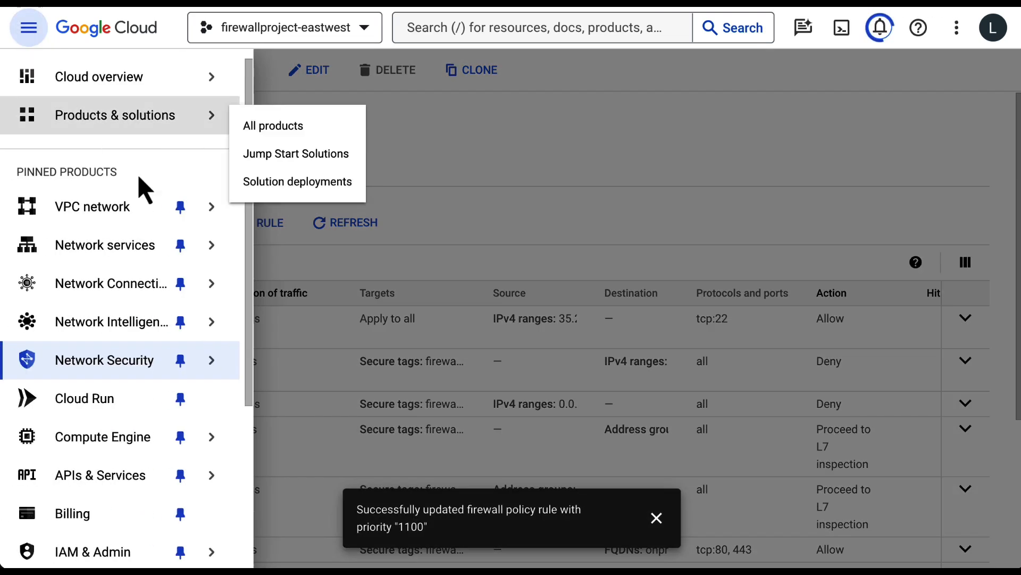
pyautogui.moveTo(128, 452)
pyautogui.click(367, 64)
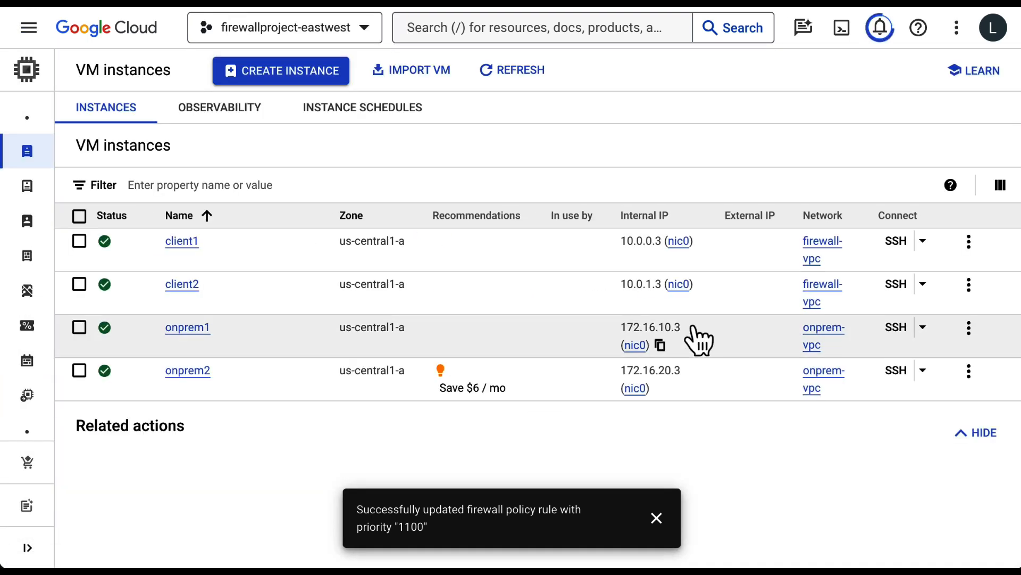
pyautogui.click(882, 285)
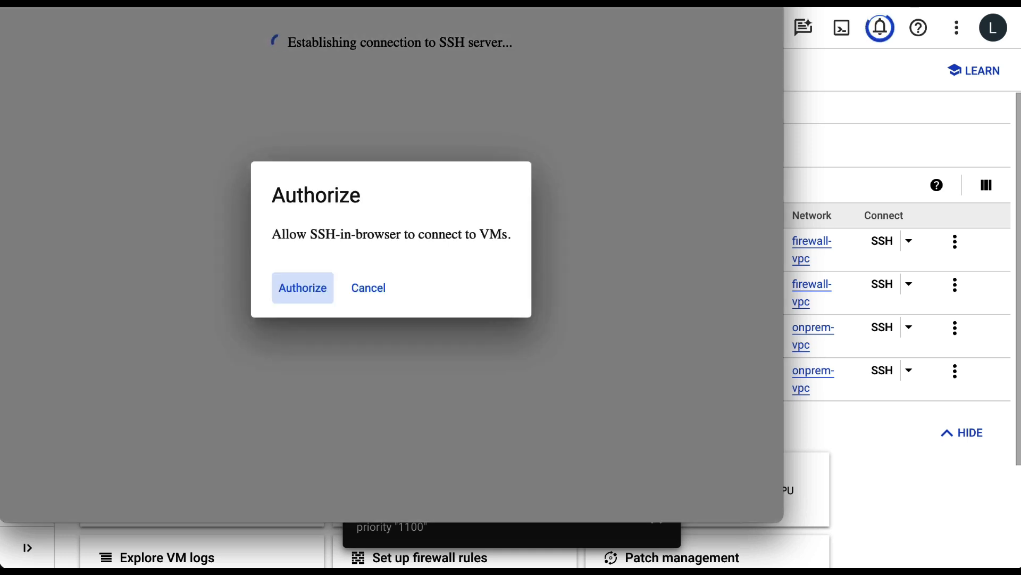
pyautogui.click(325, 296)
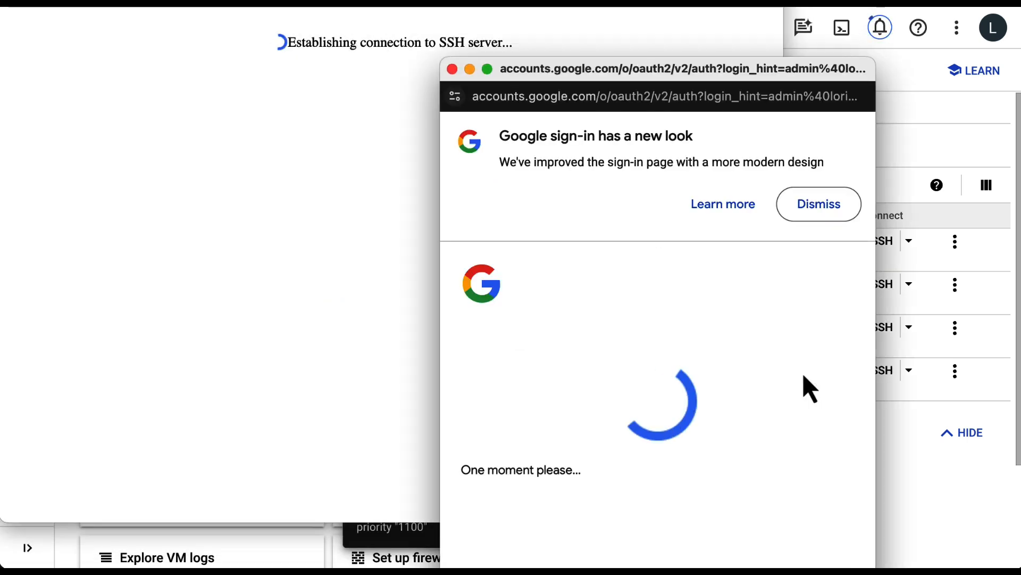
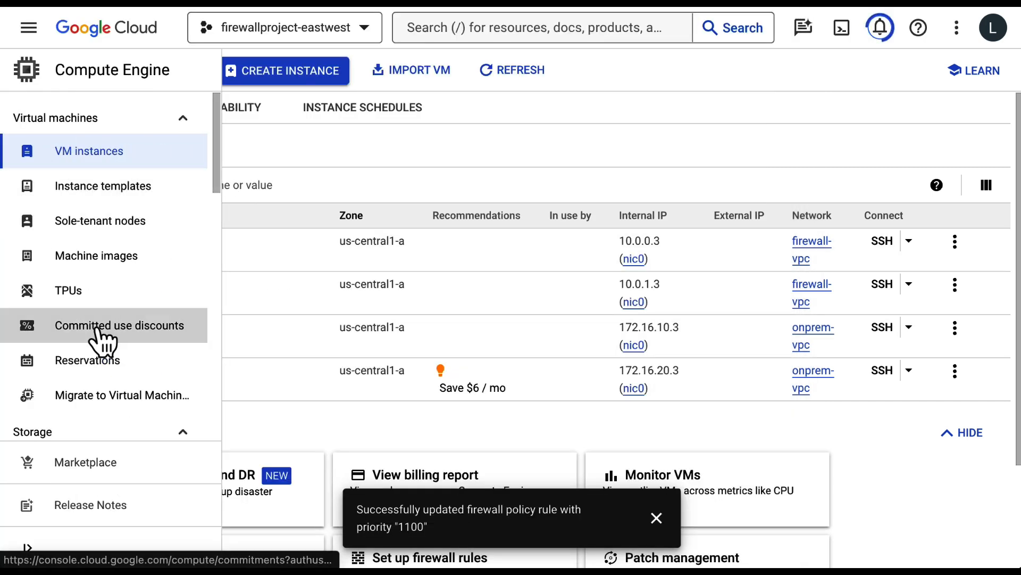
# Open the Cloud NGFW Threats page and dismiss the rule update notification
pyautogui.click(29, 27)
pyautogui.moveTo(105, 374)
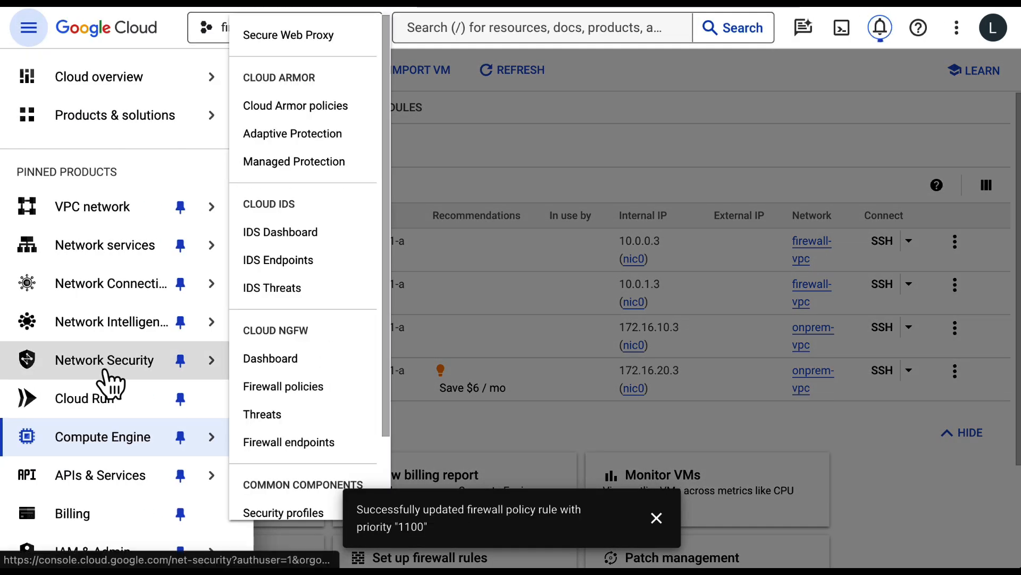
pyautogui.click(291, 418)
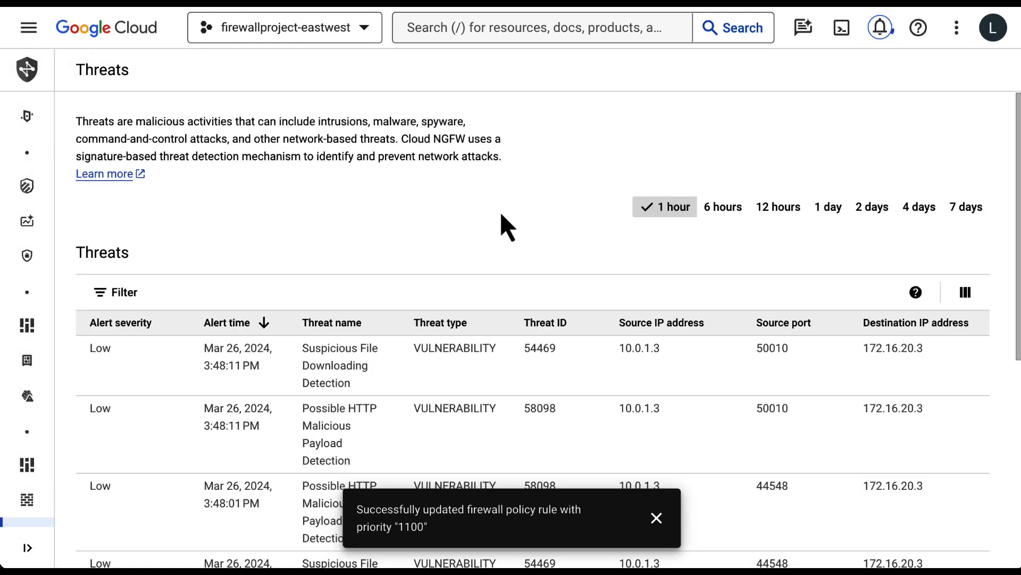
pyautogui.click(659, 521)
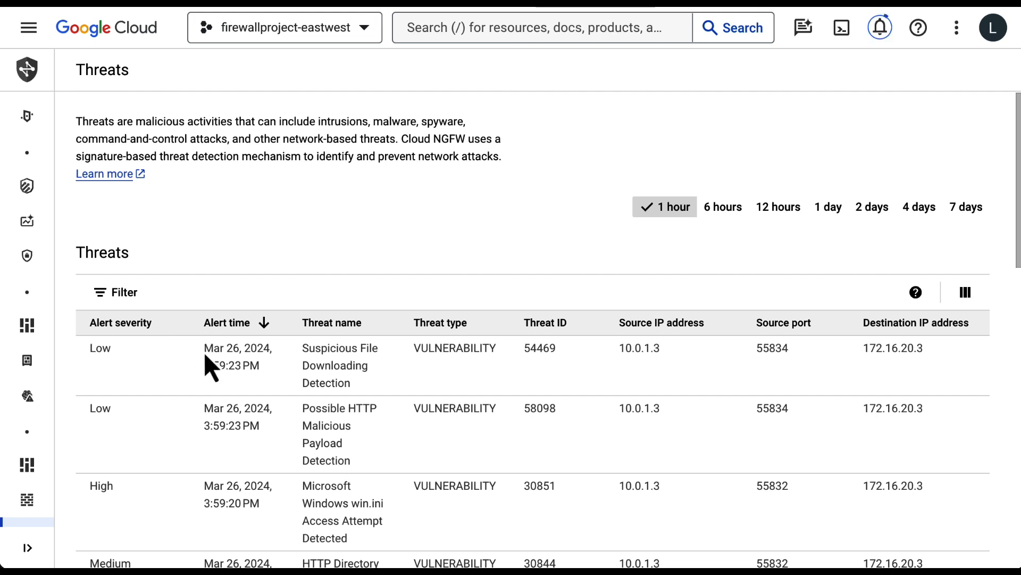
# Examine the last hour's threat entries, comparing their severities, alert times, threat names, and source and destination addresses
pyautogui.moveTo(200, 343); pyautogui.dragTo(458, 490)
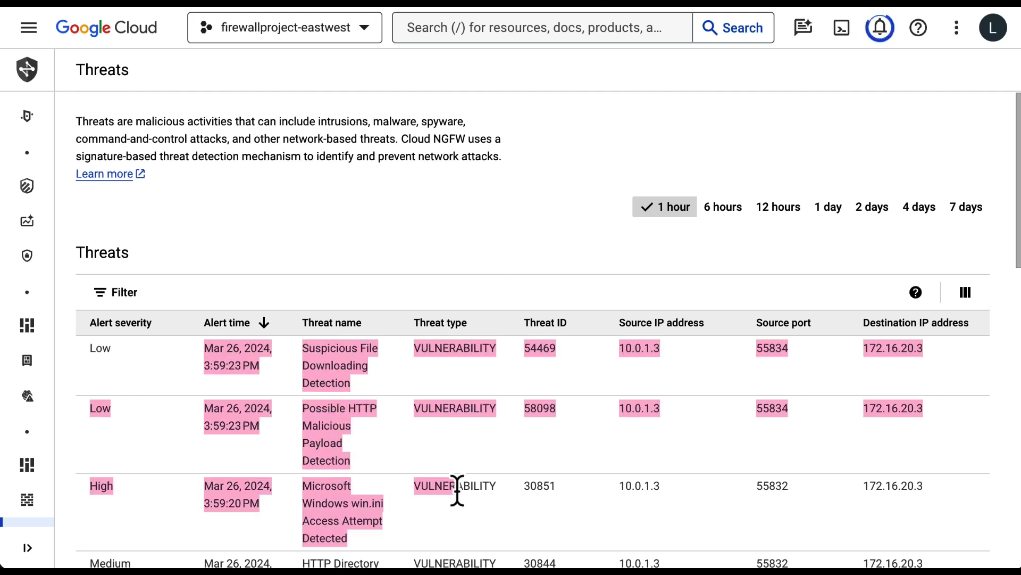
pyautogui.click(458, 487)
pyautogui.scroll(-1, 458, 486)
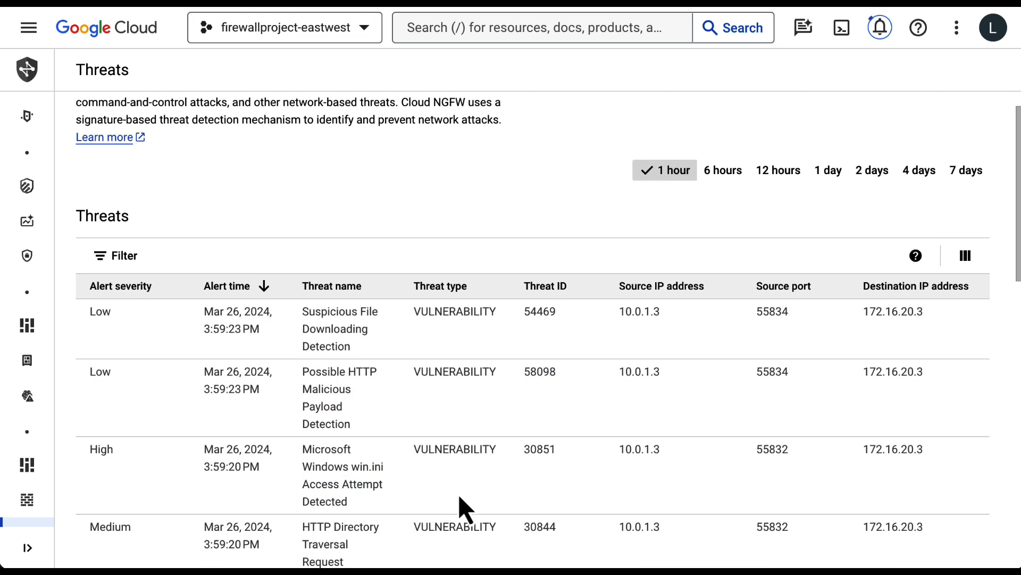
pyautogui.scroll(-1, 460, 508)
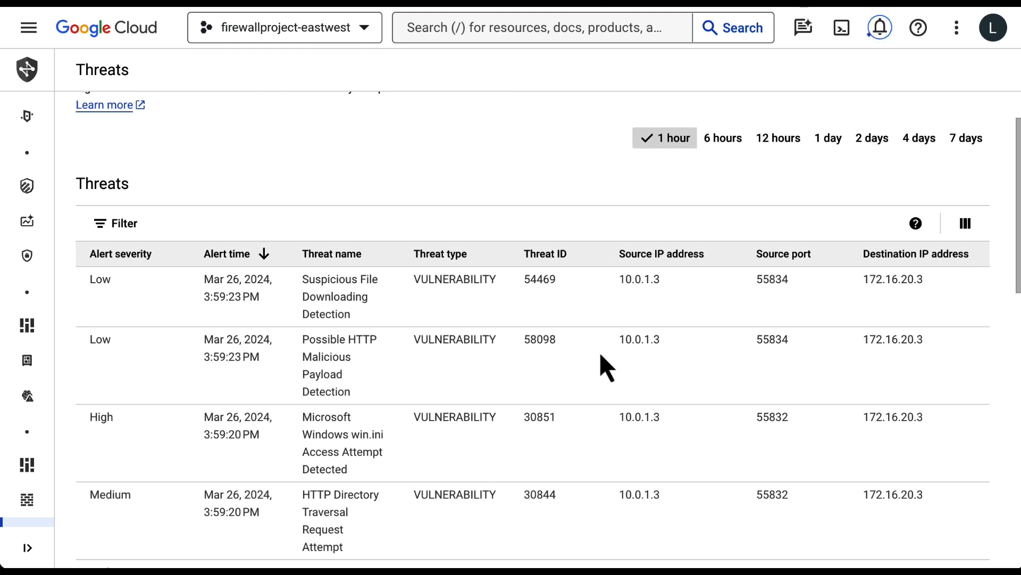
pyautogui.scroll(-1, 672, 417)
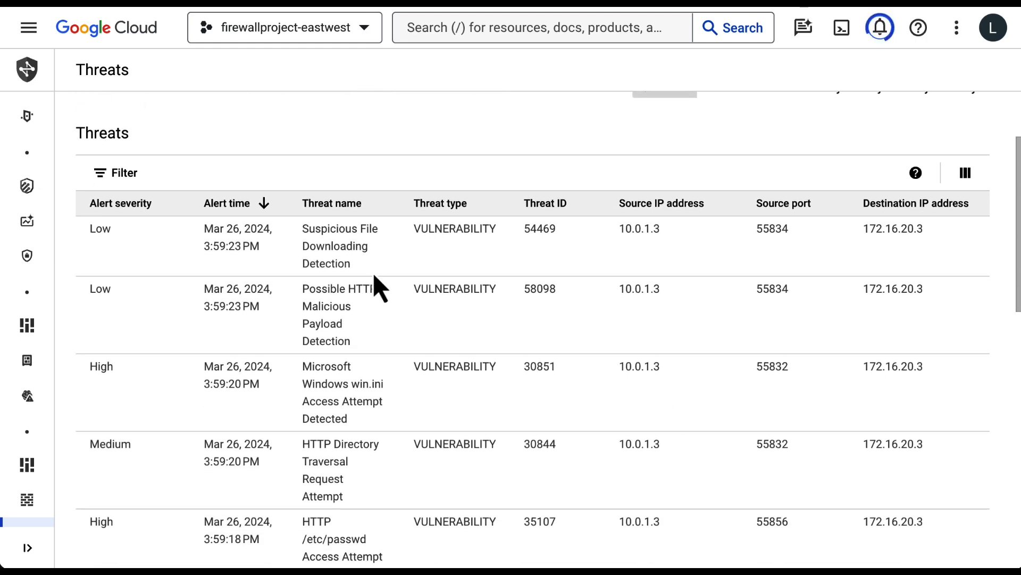
pyautogui.scroll(-1, 285, 380)
pyautogui.scroll(-1, 287, 391)
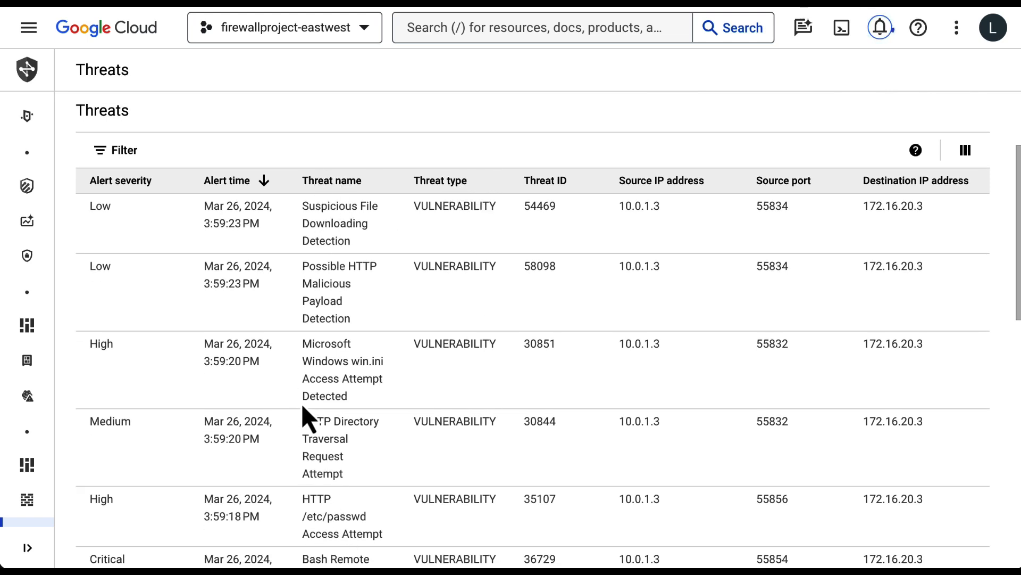
pyautogui.scroll(-1, 302, 403)
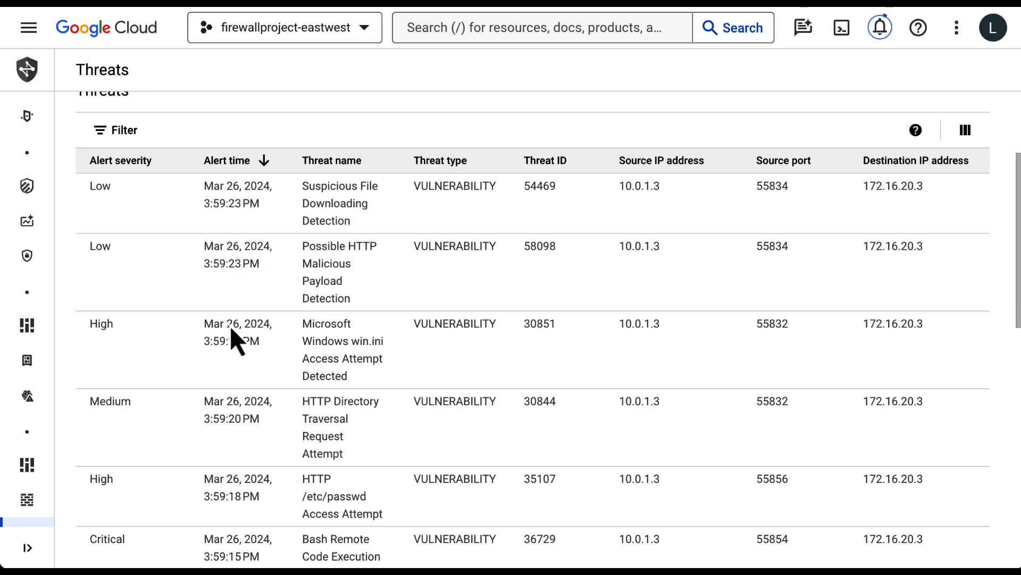
pyautogui.scroll(-3, 241, 456)
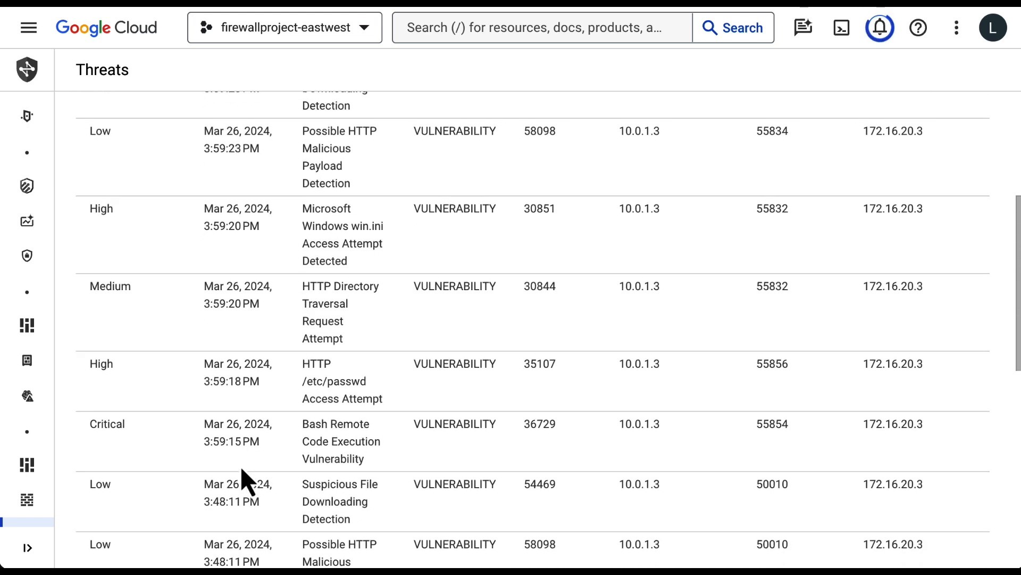
pyautogui.scroll(-1, 226, 311)
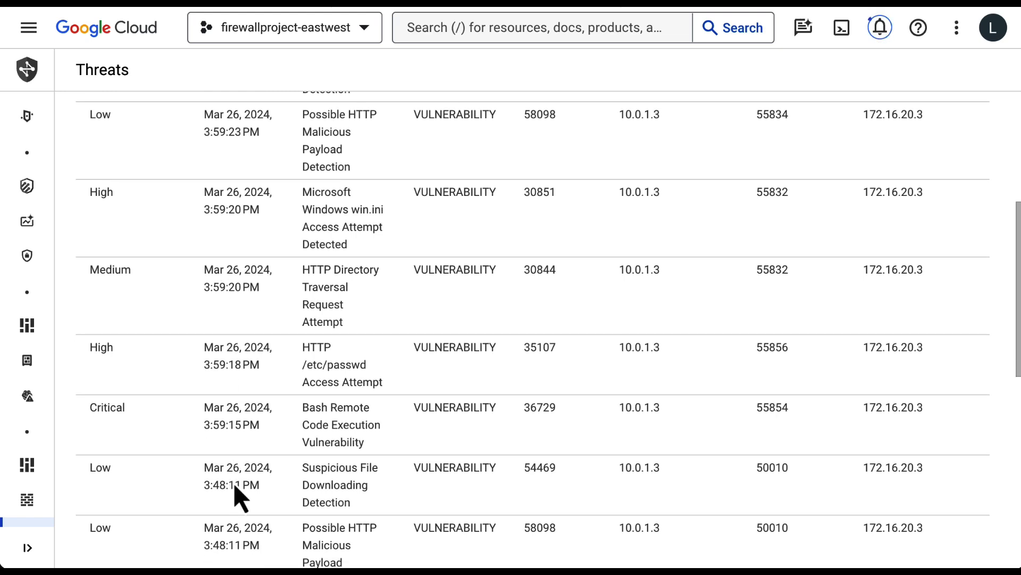
pyautogui.scroll(6, 288, 296)
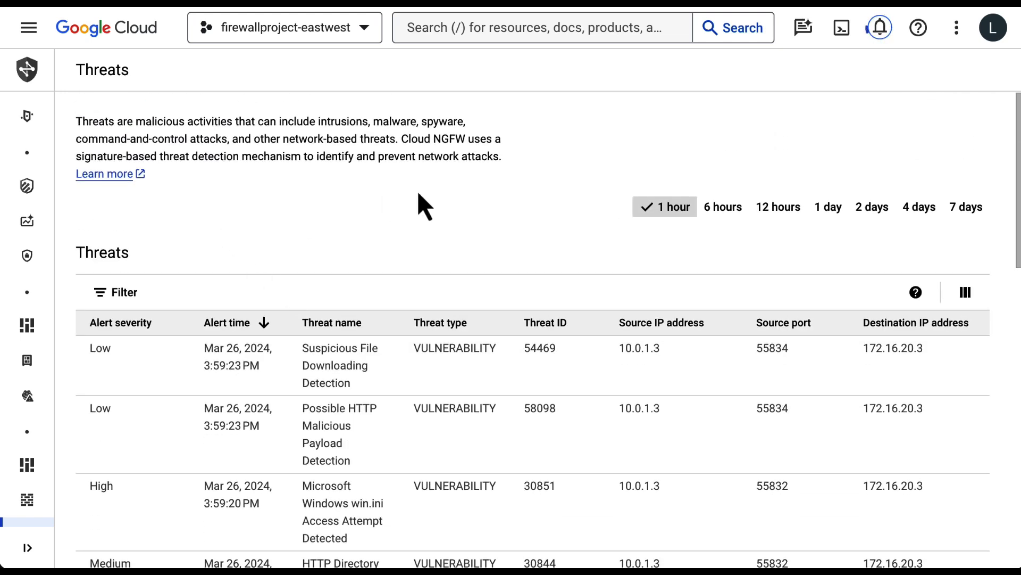